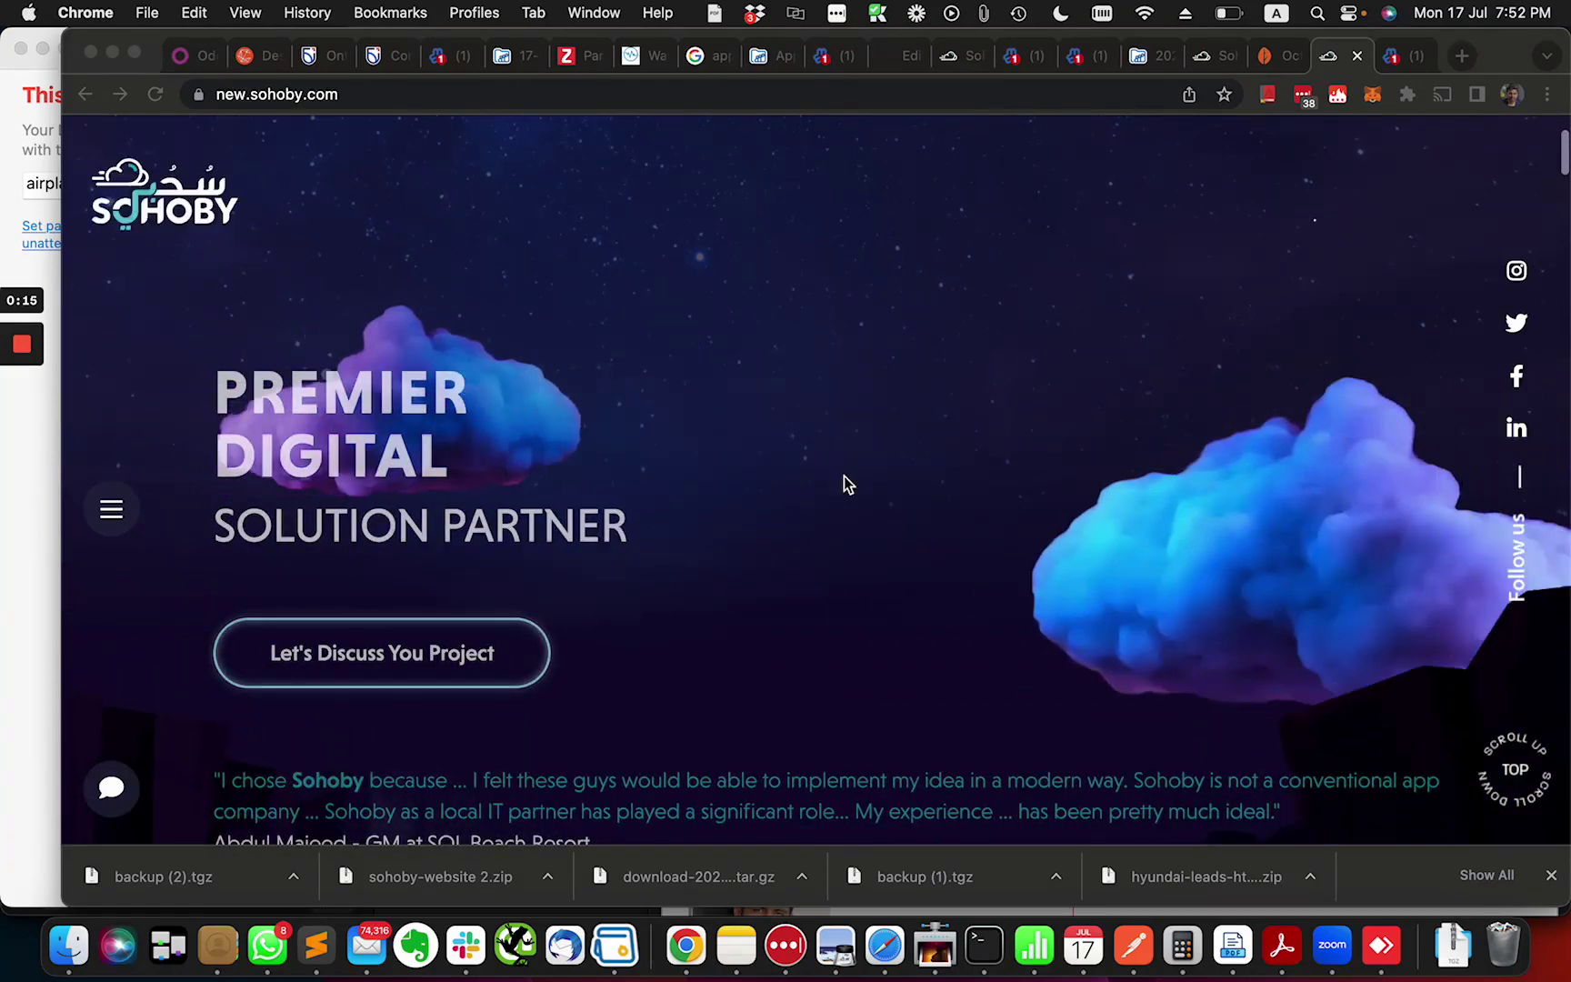
scroll(843, 485, down, 3)
scroll(844, 485, down, 3)
scroll(843, 484, down, 3)
scroll(843, 484, down, 3)
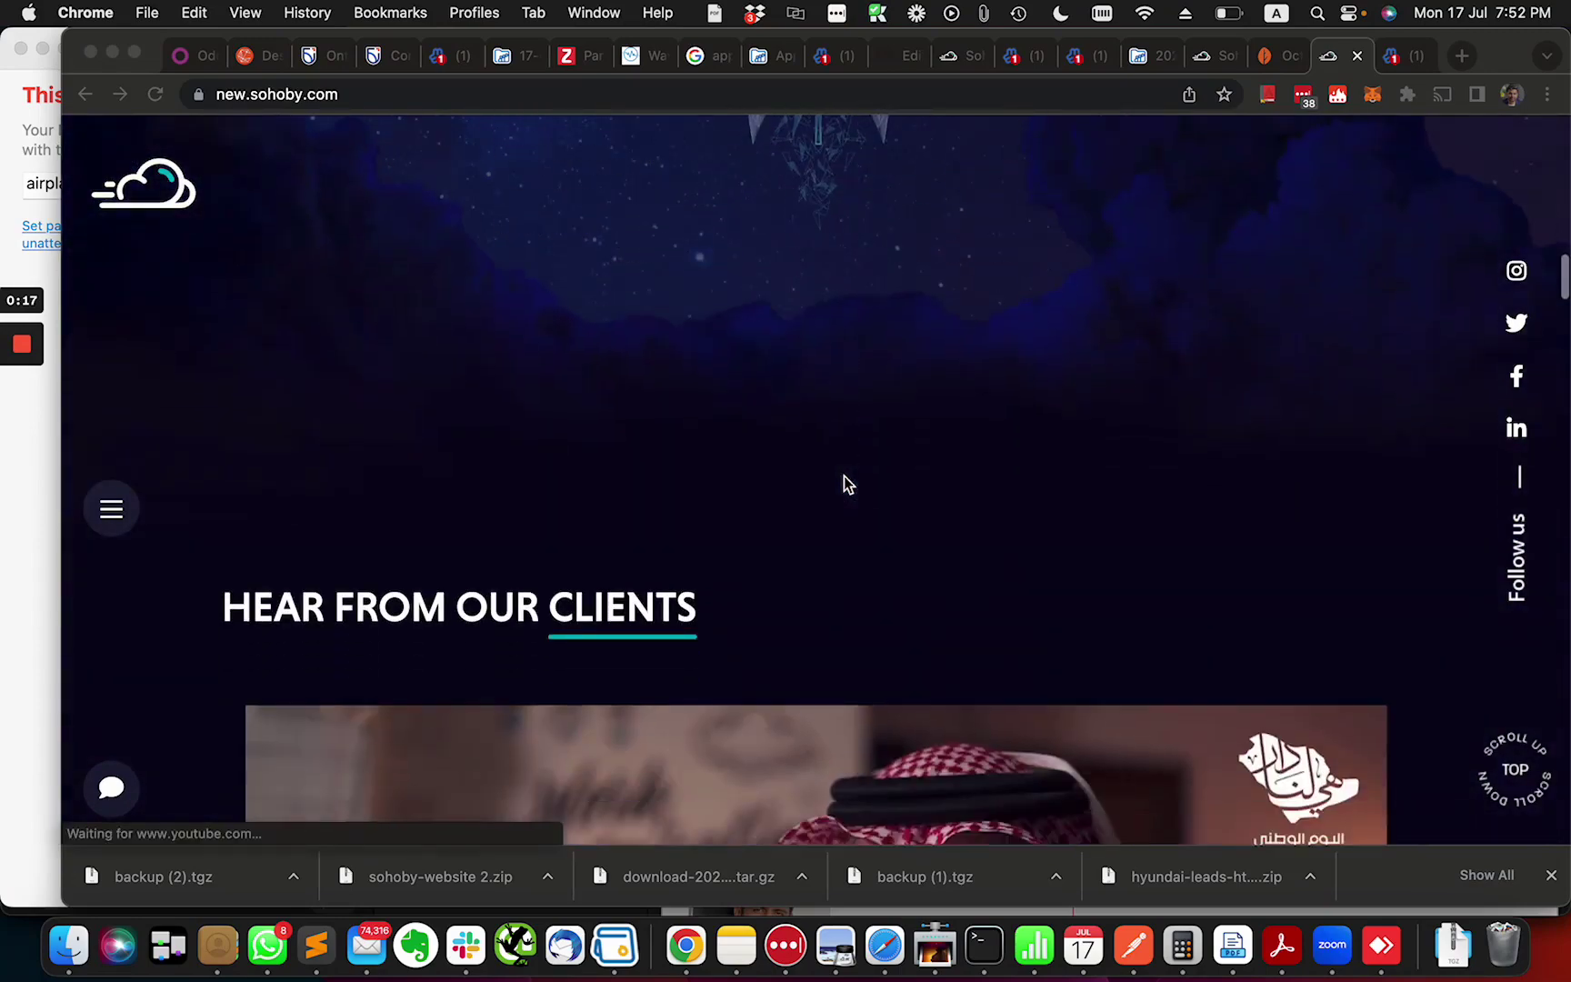
scroll(844, 486, up, 3)
scroll(843, 485, up, 3)
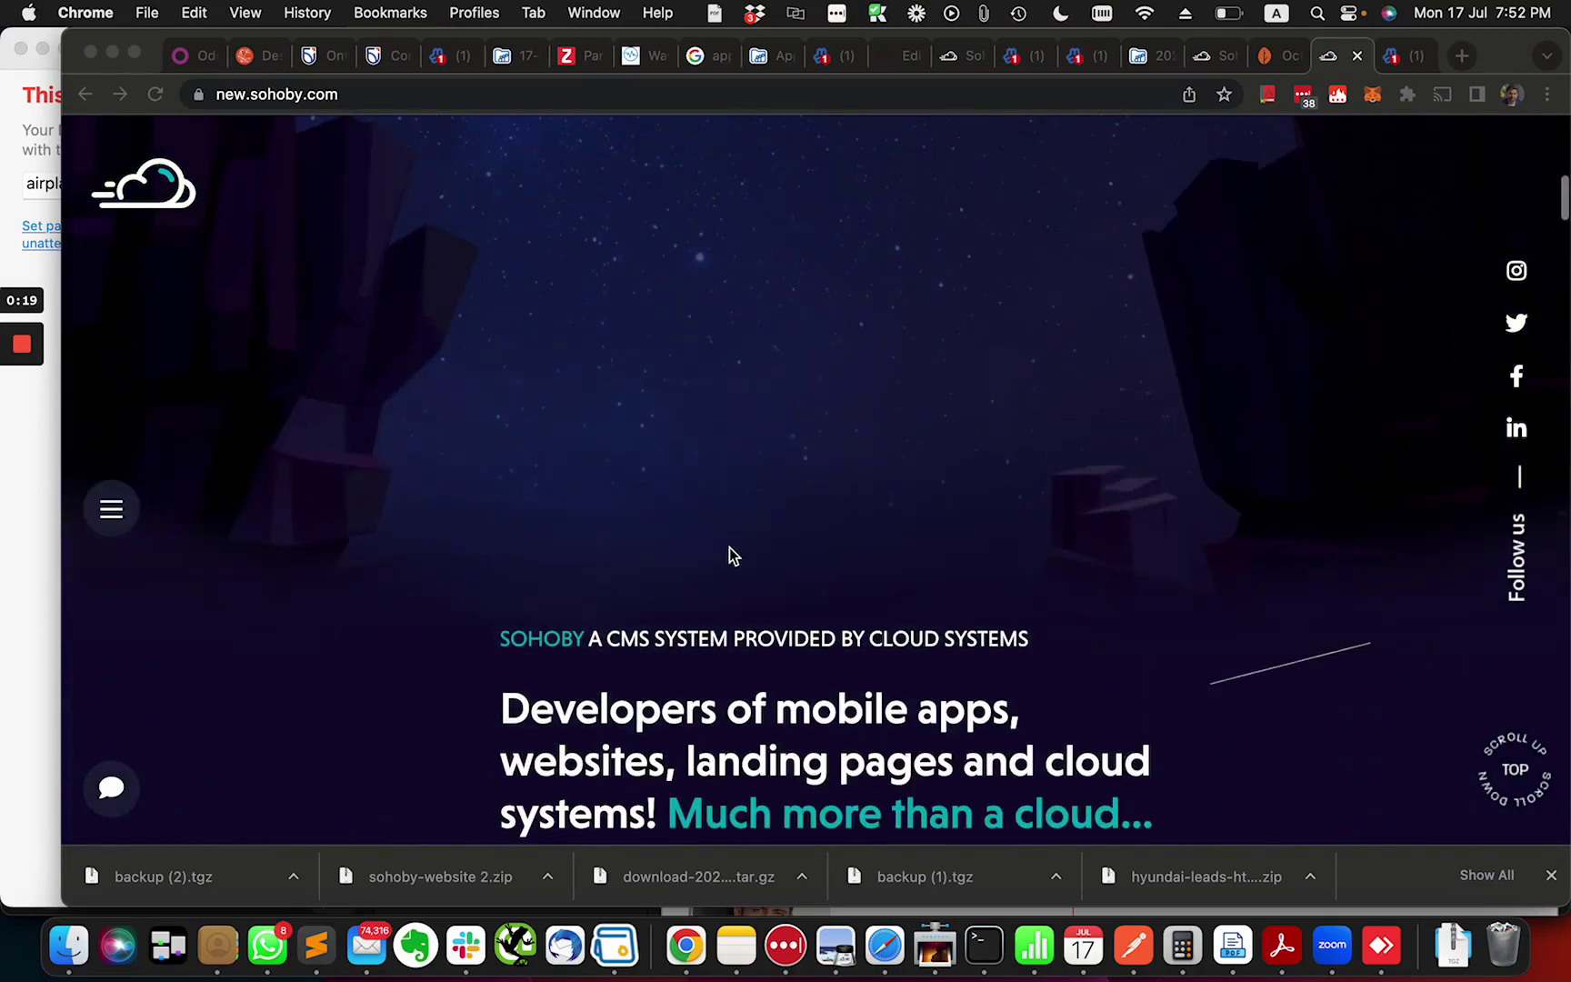
scroll(762, 528, up, 3)
scroll(792, 529, down, 3)
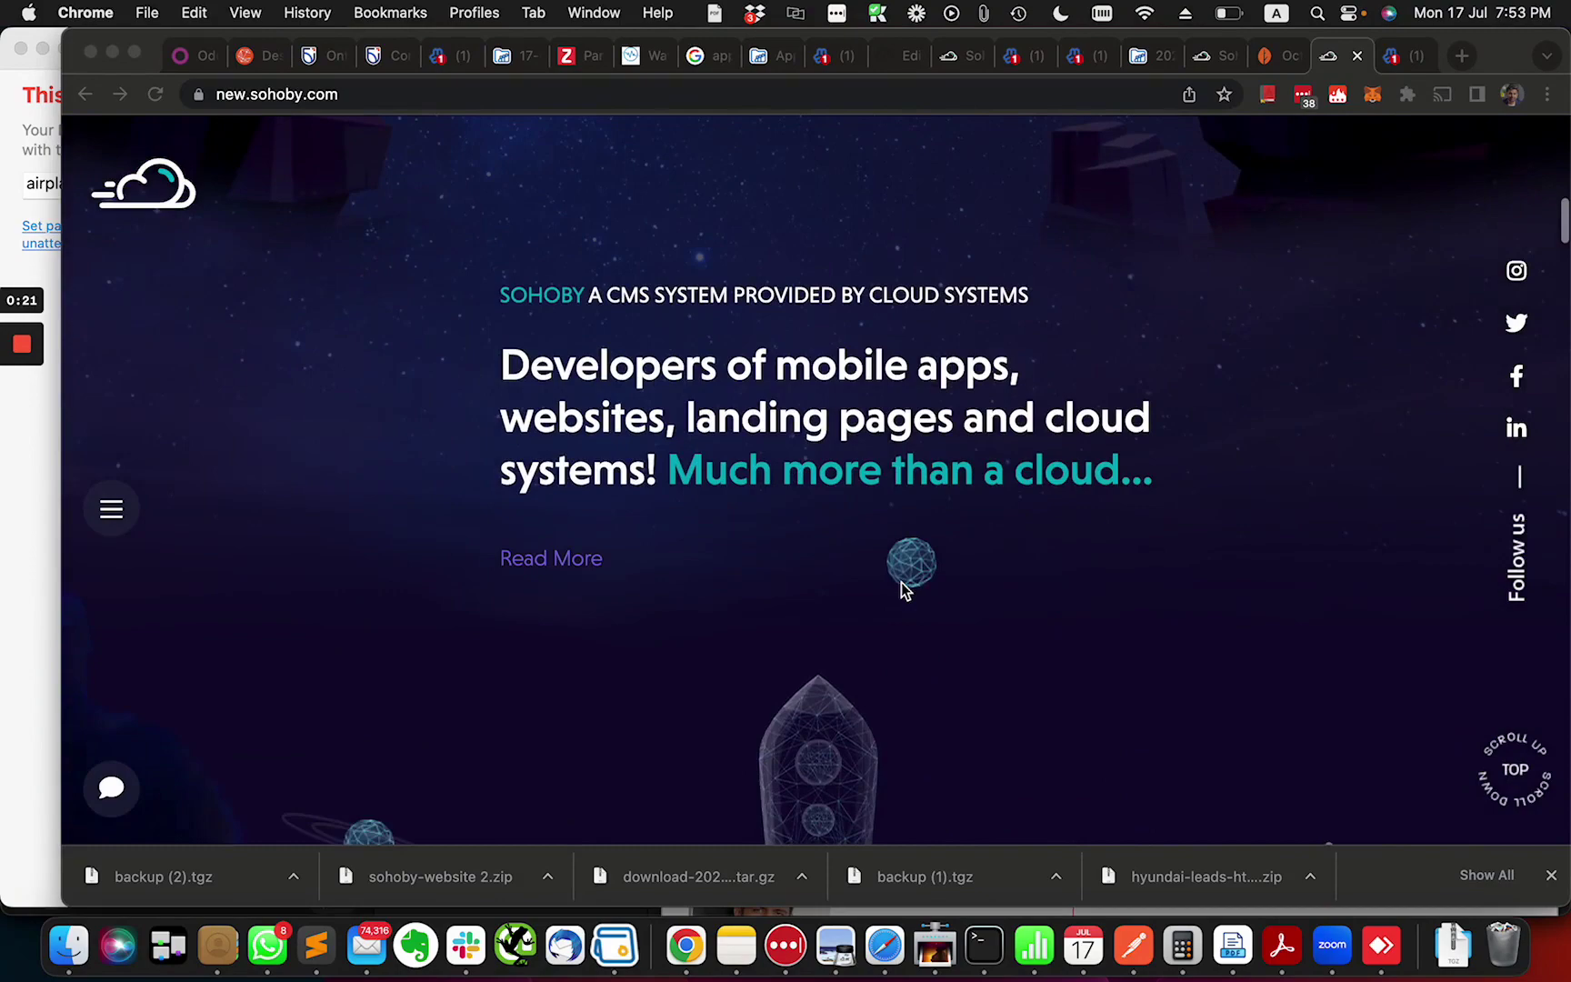
scroll(902, 588, down, 3)
scroll(901, 590, up, 3)
scroll(901, 590, up, 3)
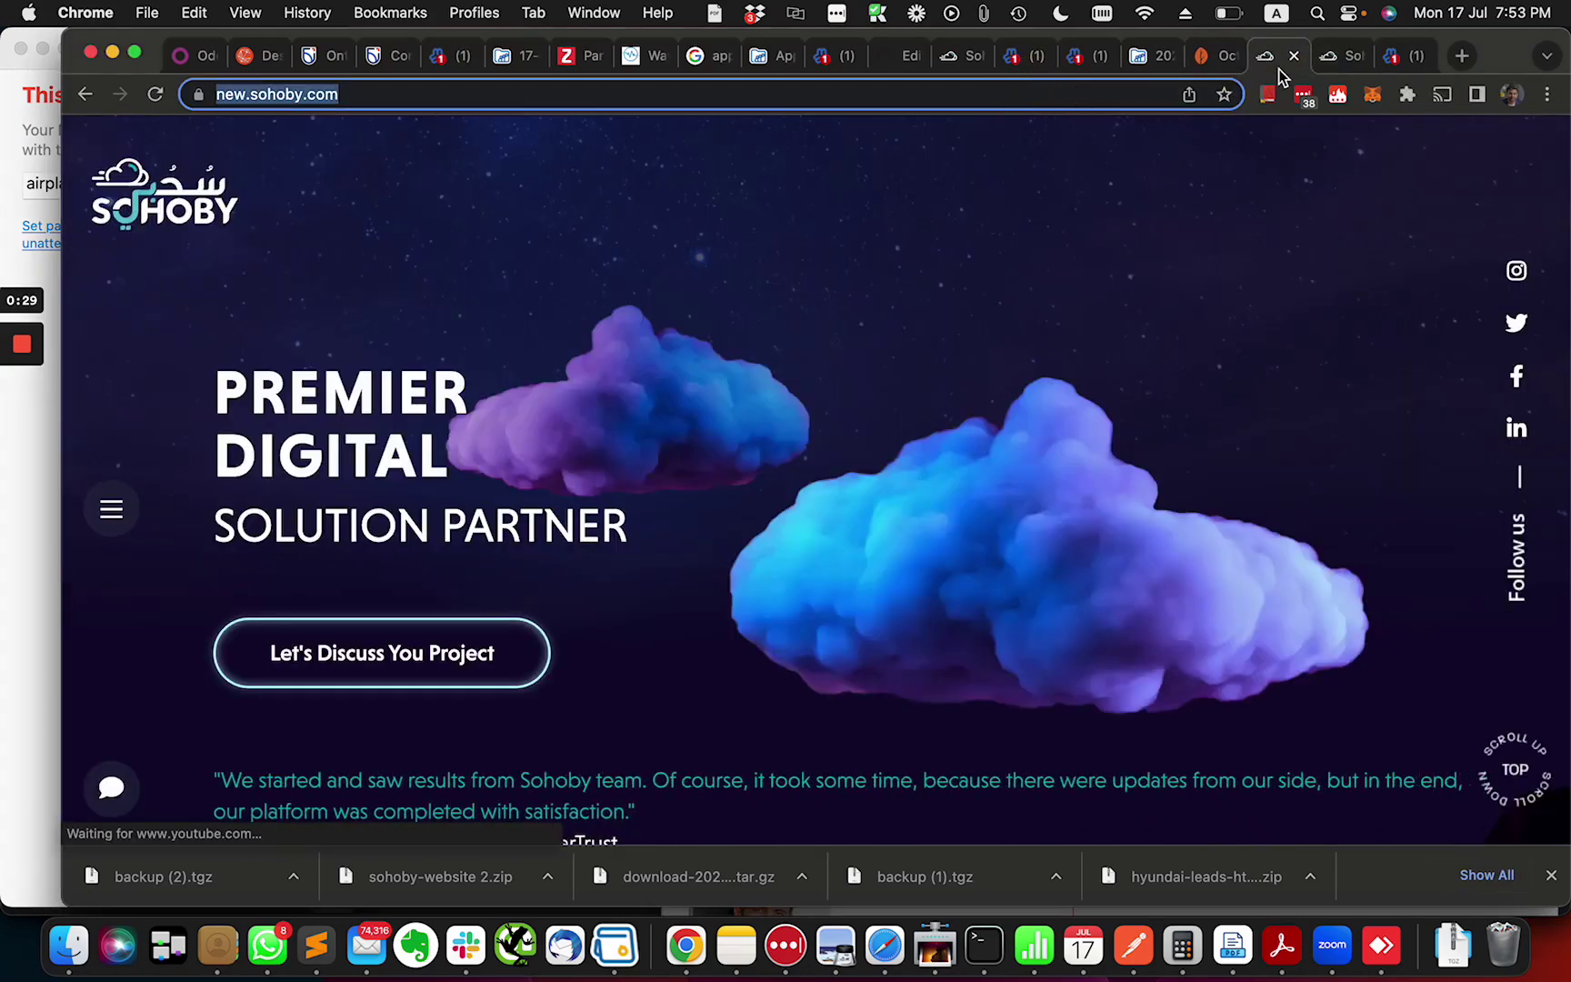
Switch to the octobercms.com tab showing the Laravel-based CMS homepage
click(1212, 57)
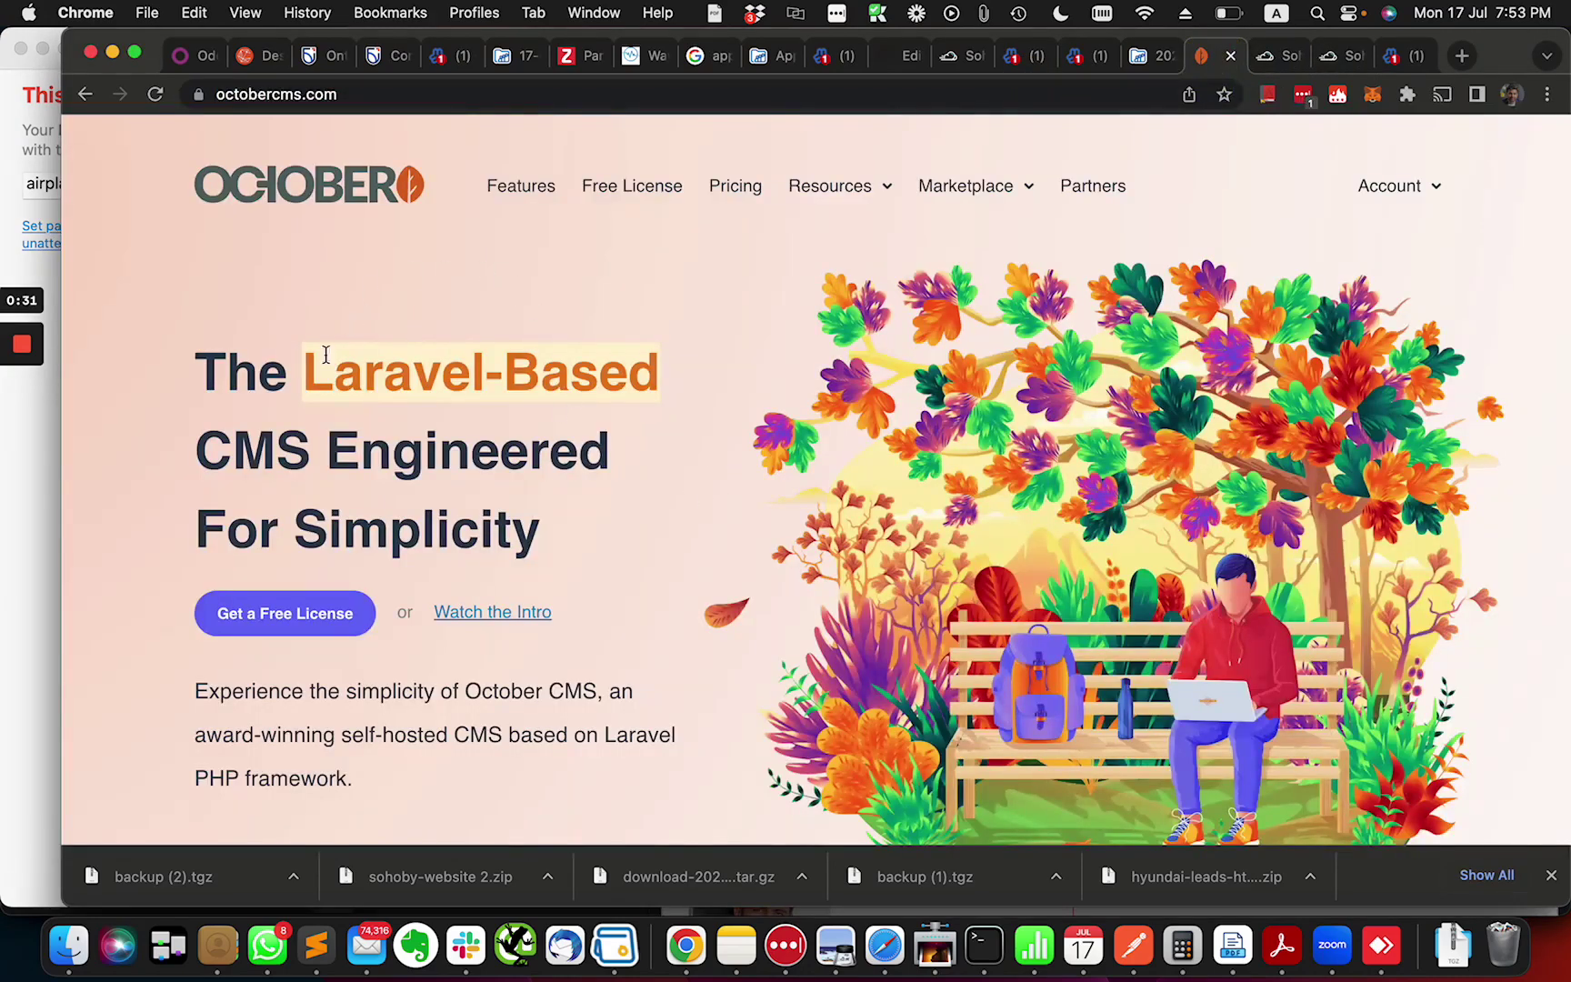
scroll(769, 449, down, 4)
scroll(829, 549, up, 3)
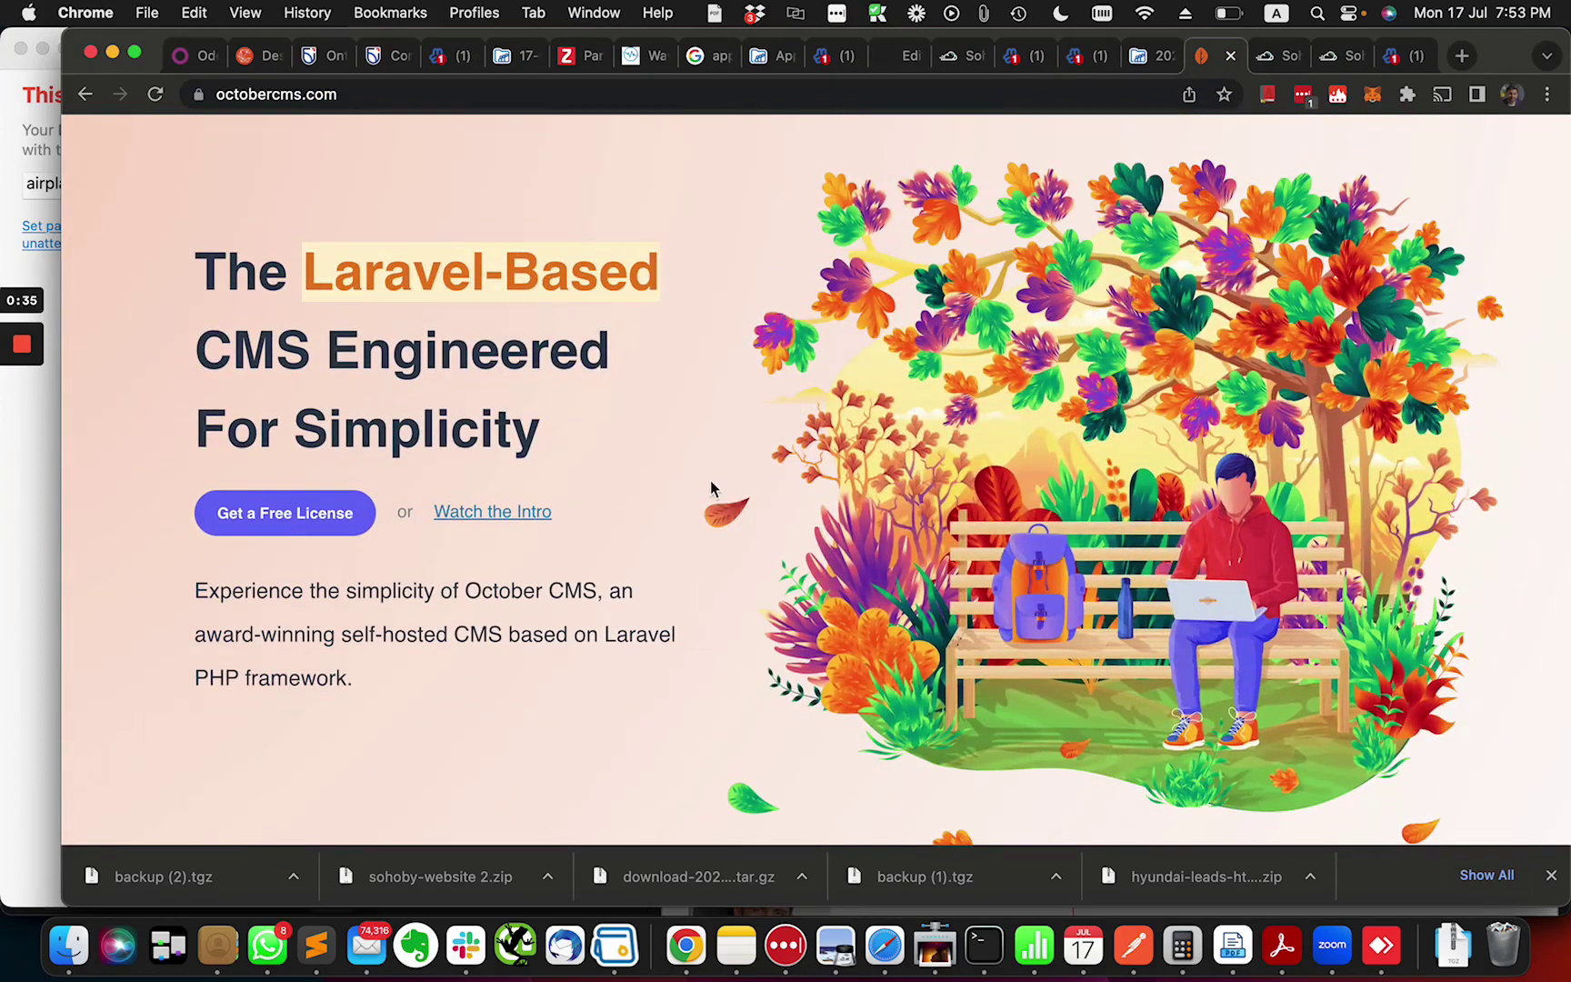
scroll(756, 554, up, 1)
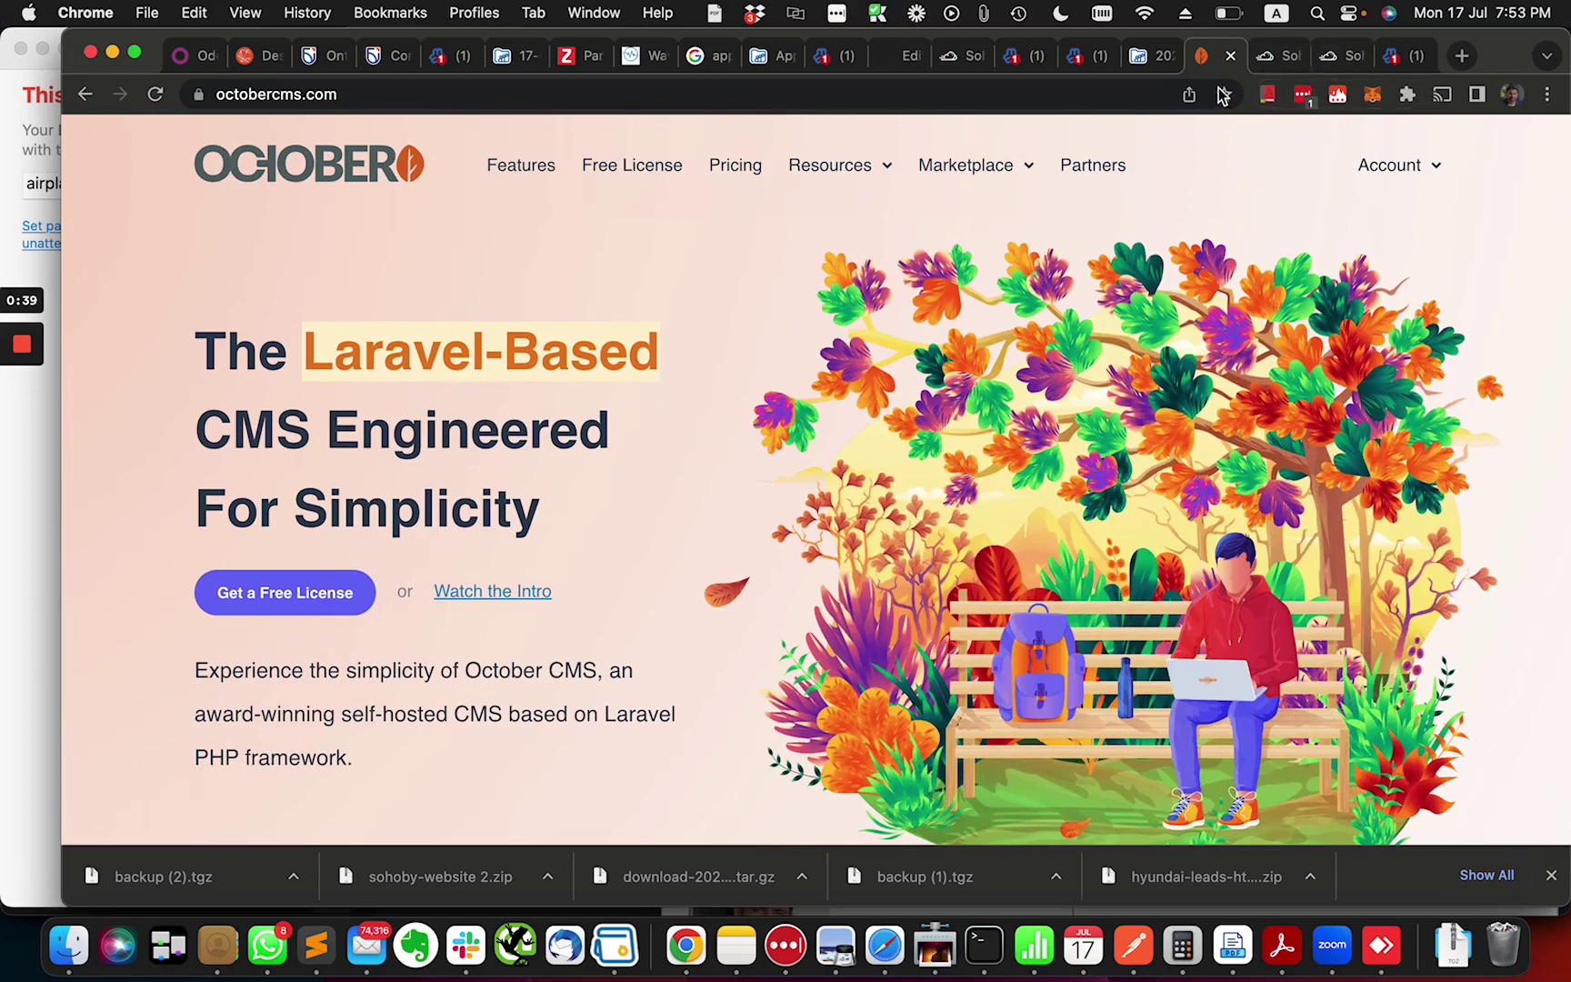
Open the Sohoby site's About us page from its side menu
click(1280, 61)
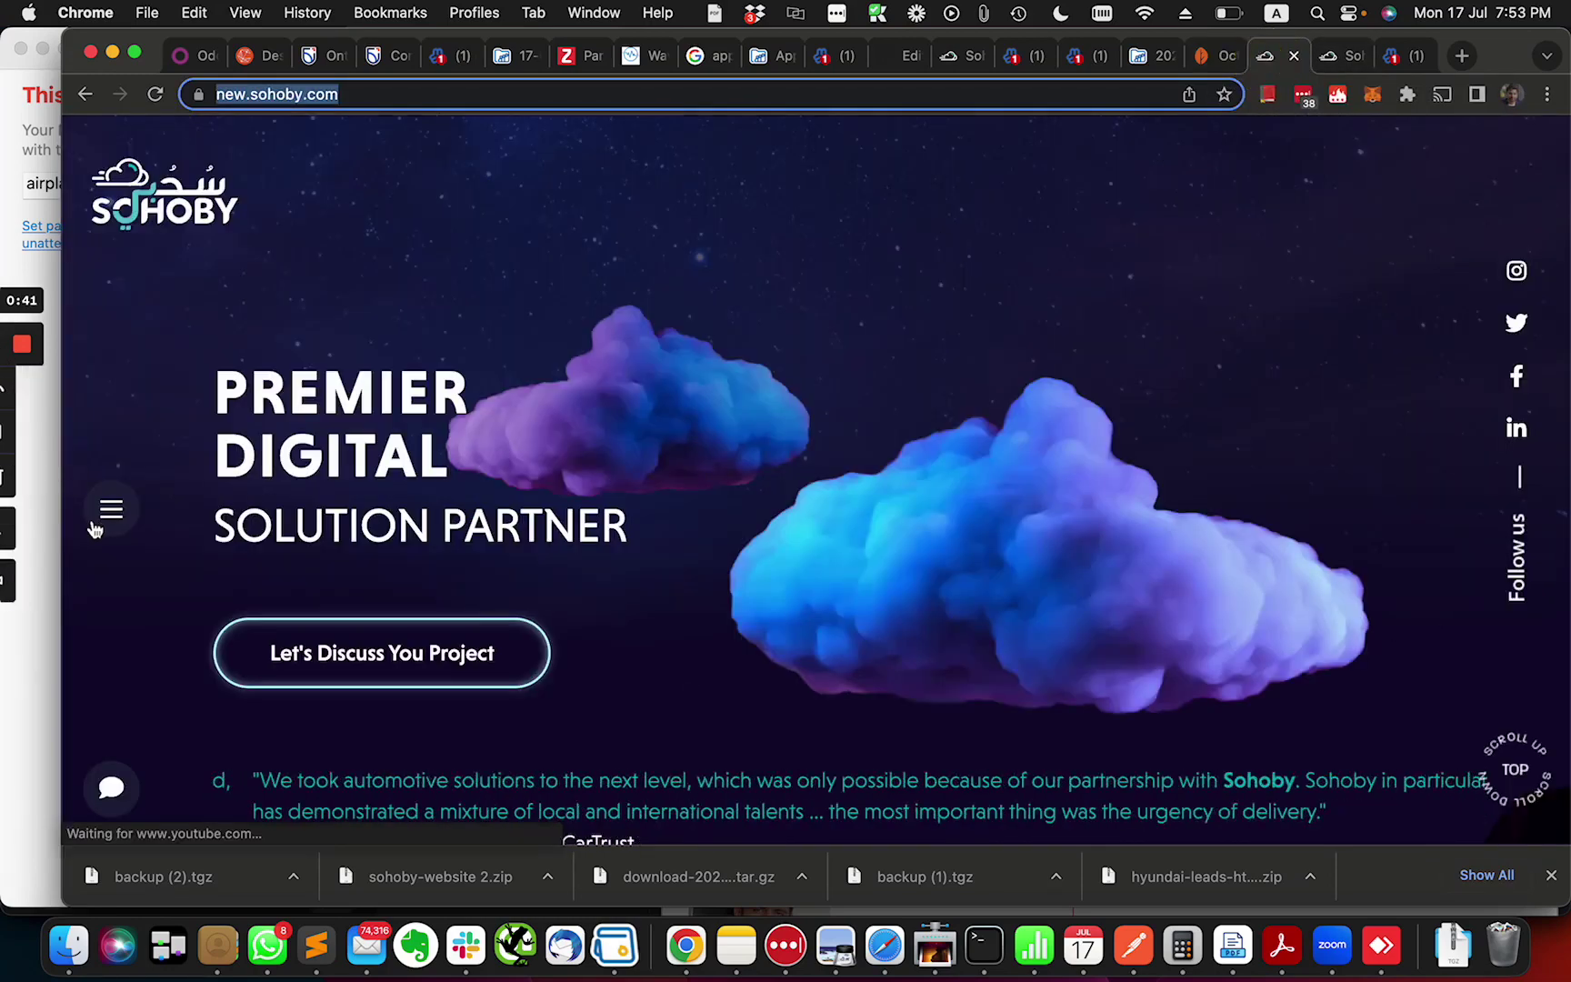
click(110, 526)
click(299, 423)
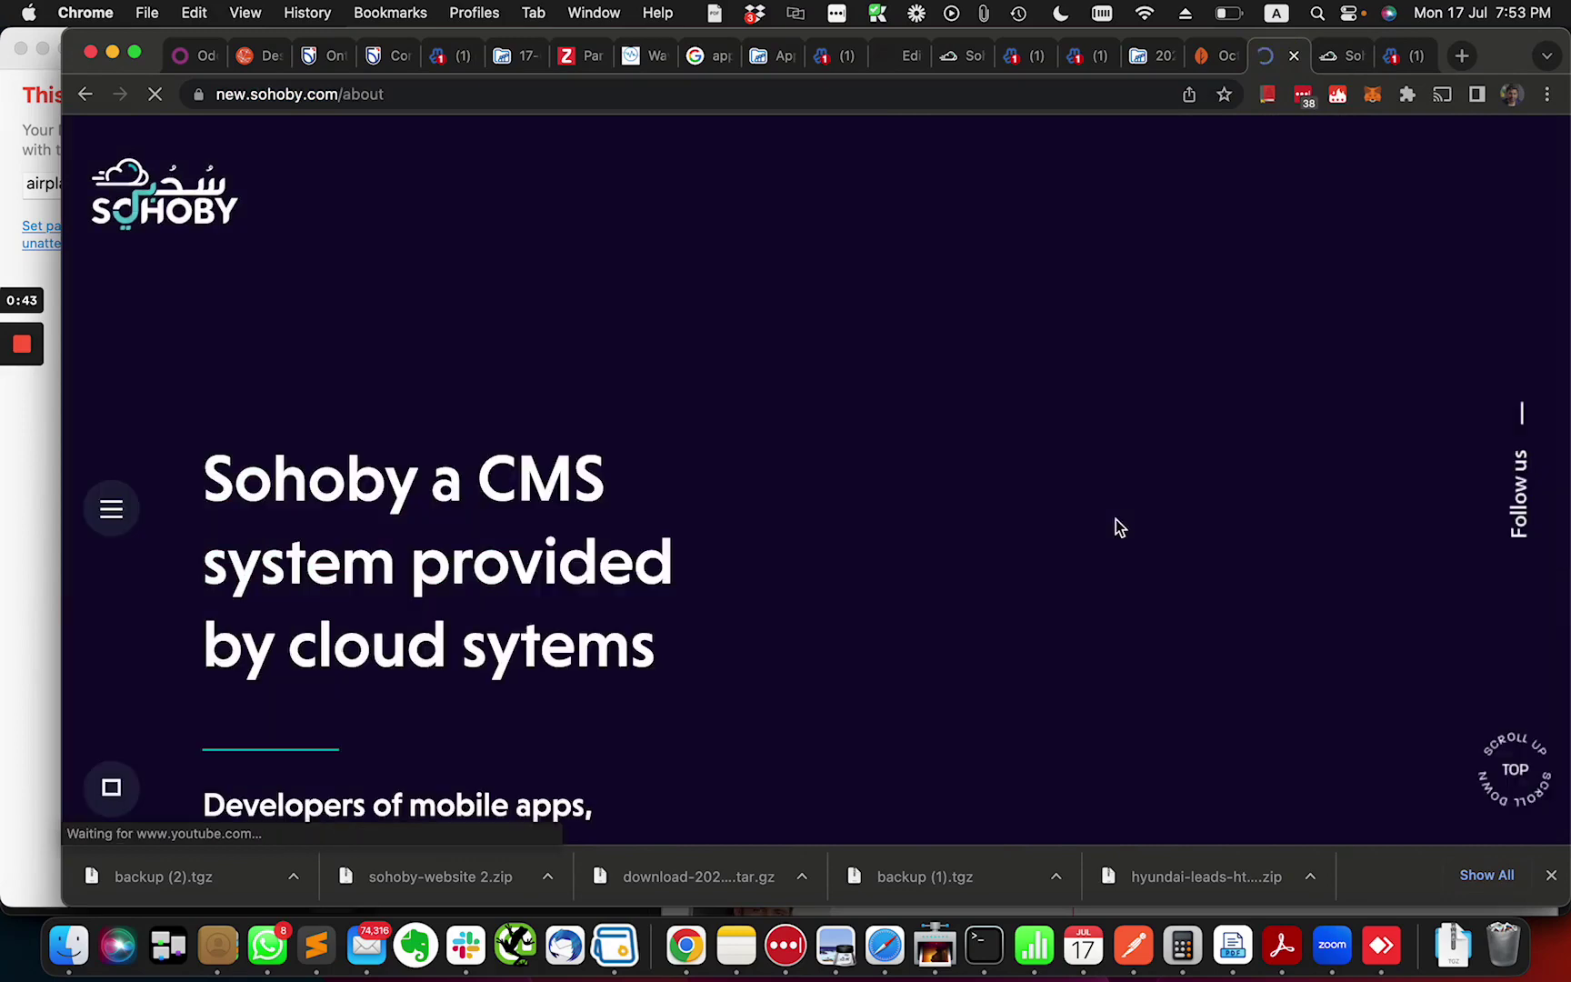
Visit the Our Services page, then go back to the Sohoby homepage tab
click(139, 530)
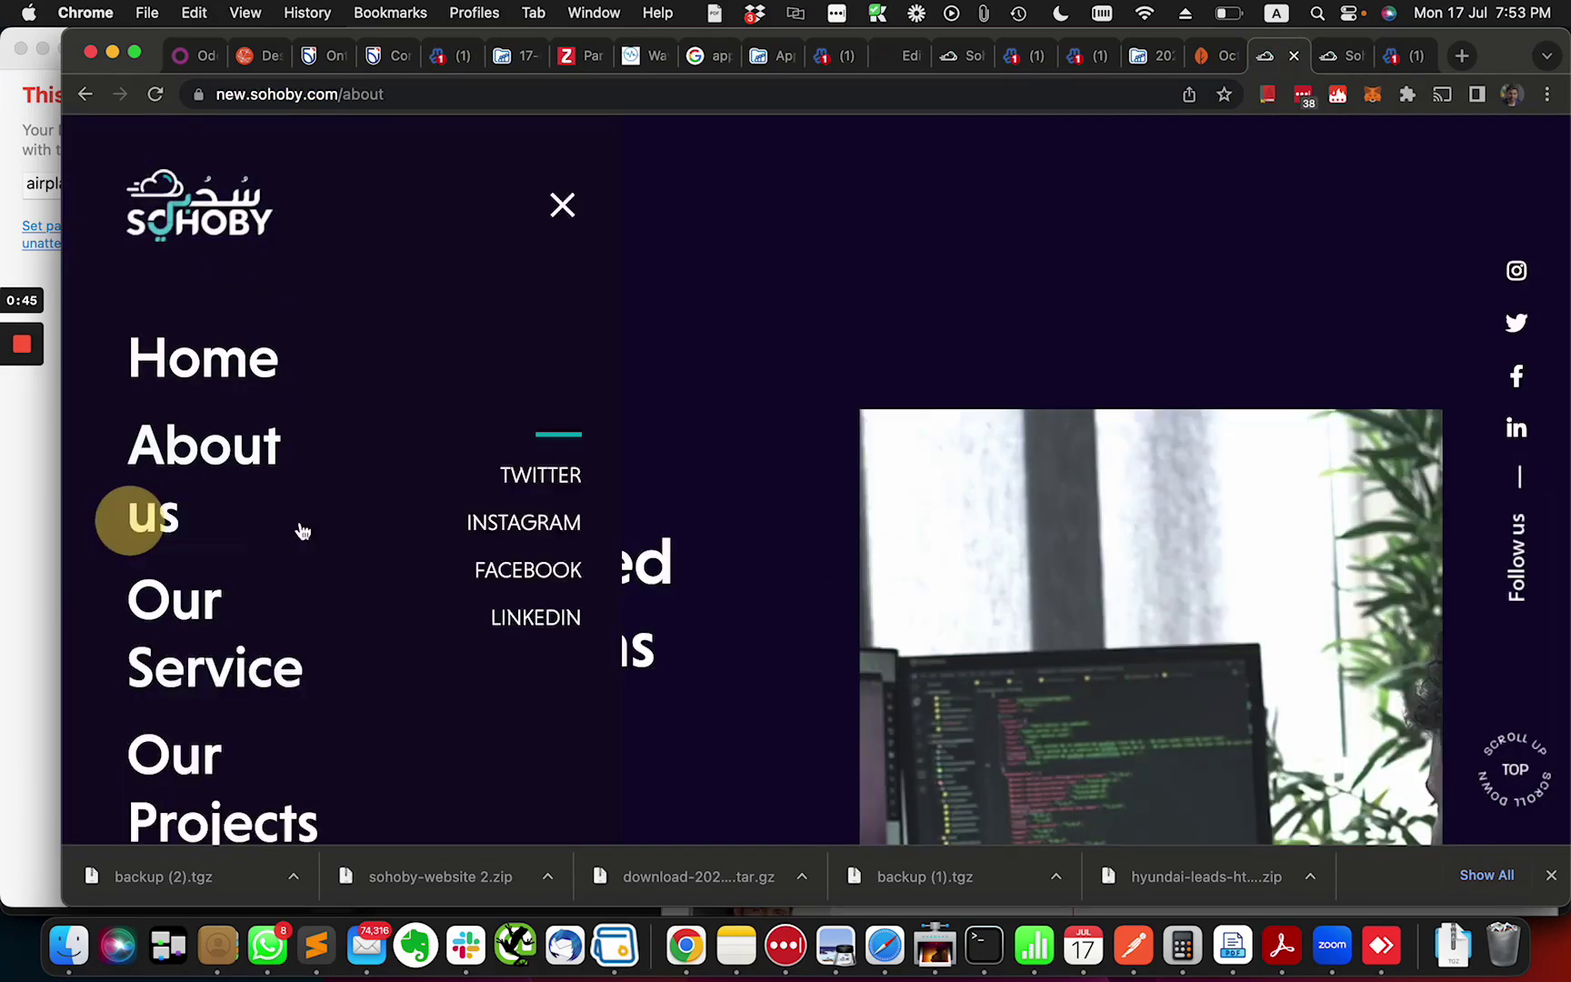
click(345, 536)
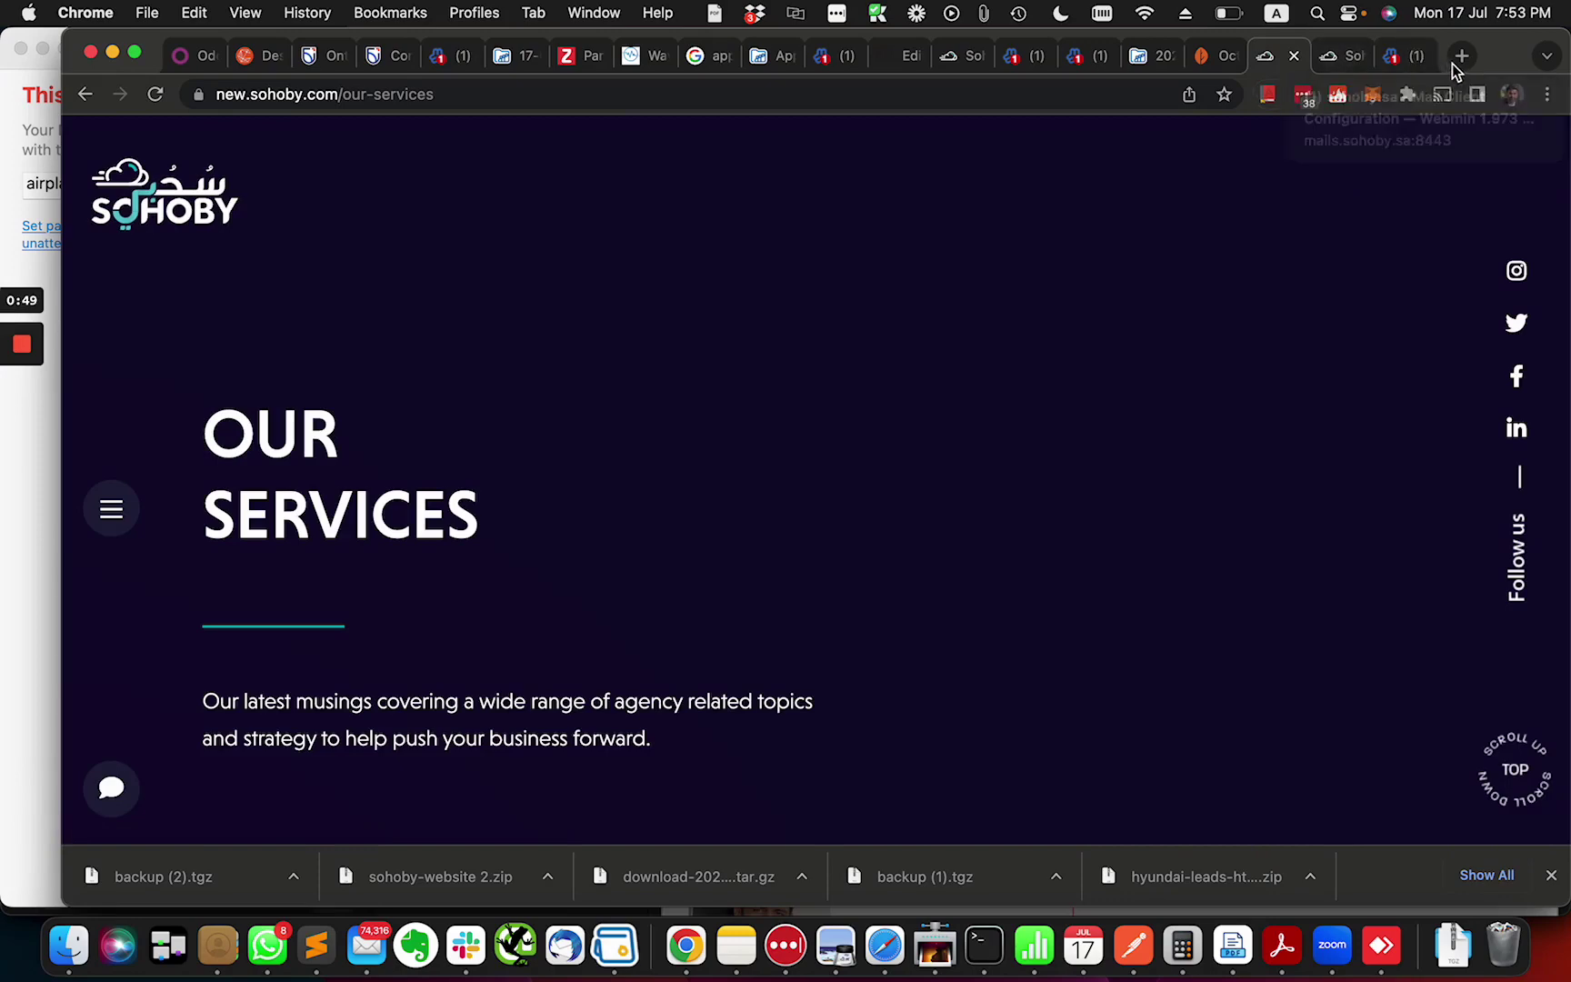
click(1338, 62)
Load the Sohoby site's /admin dashboard and widen the browser window to the screen edge
click(1149, 92)
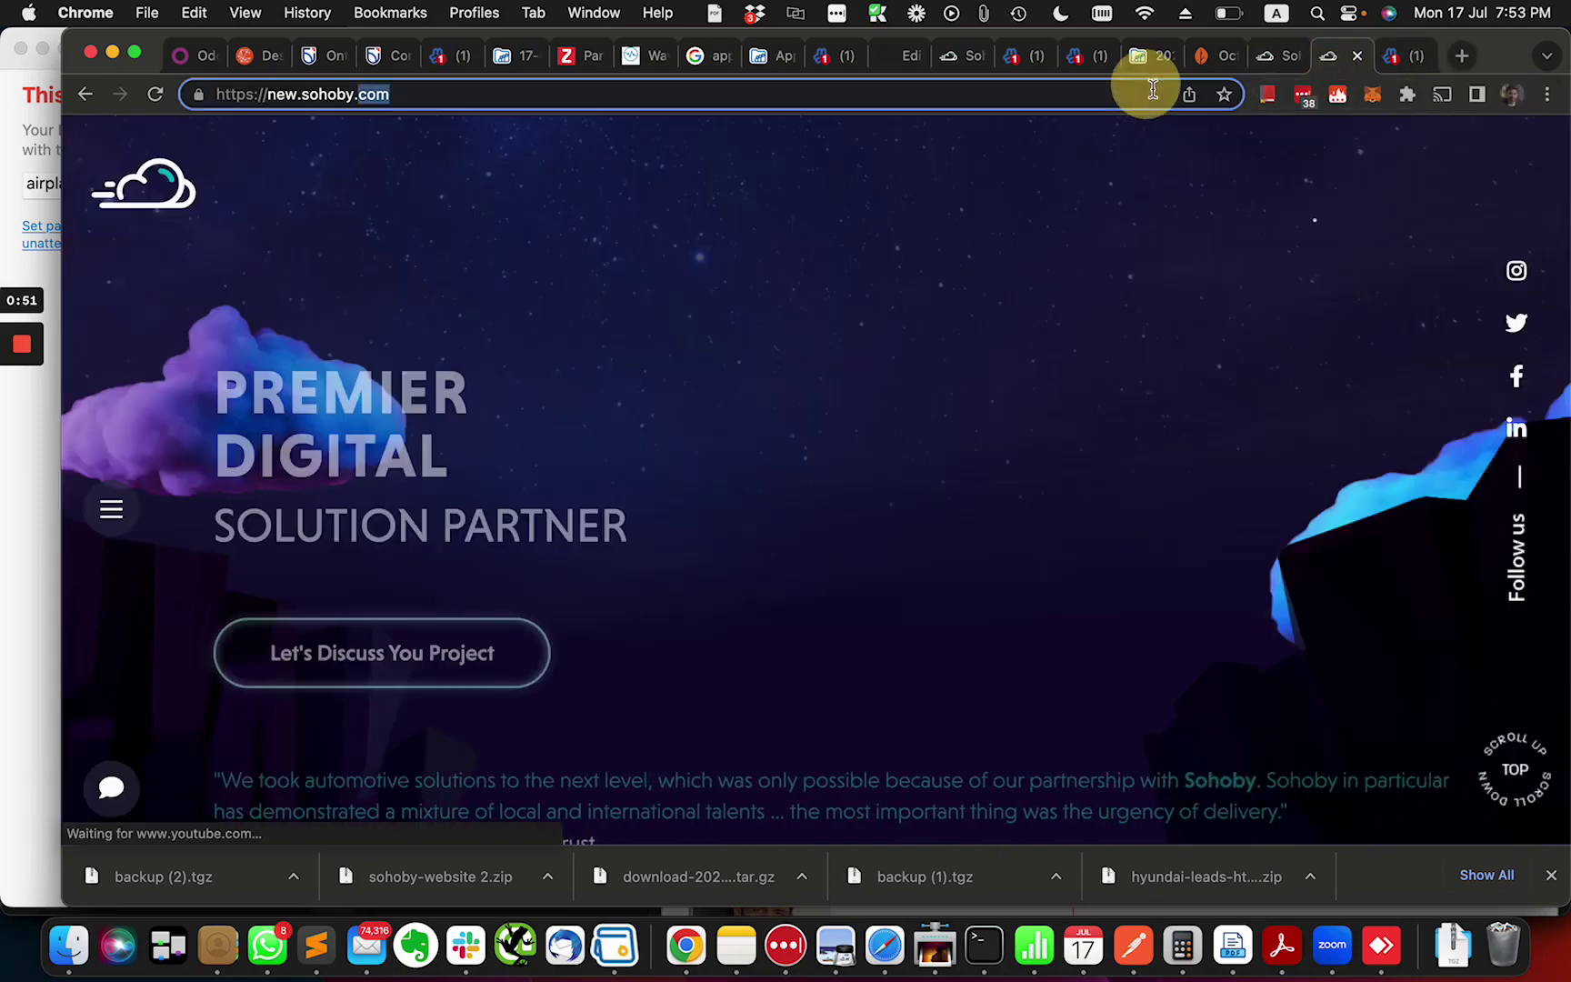
text(/adm)
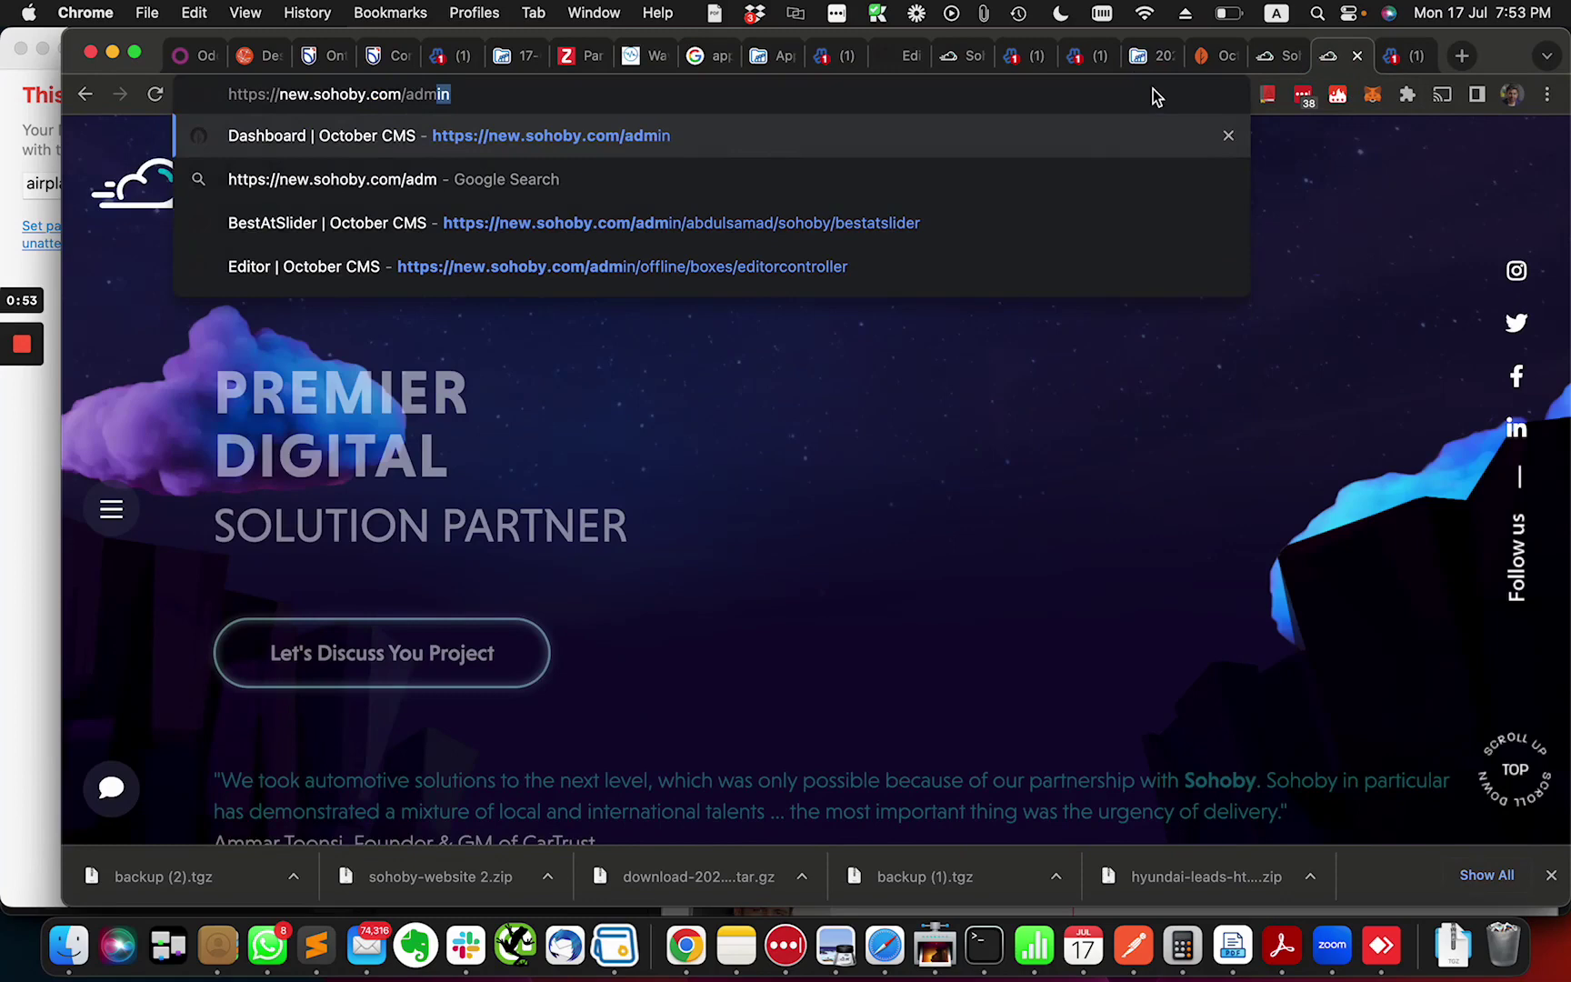
key(Return)
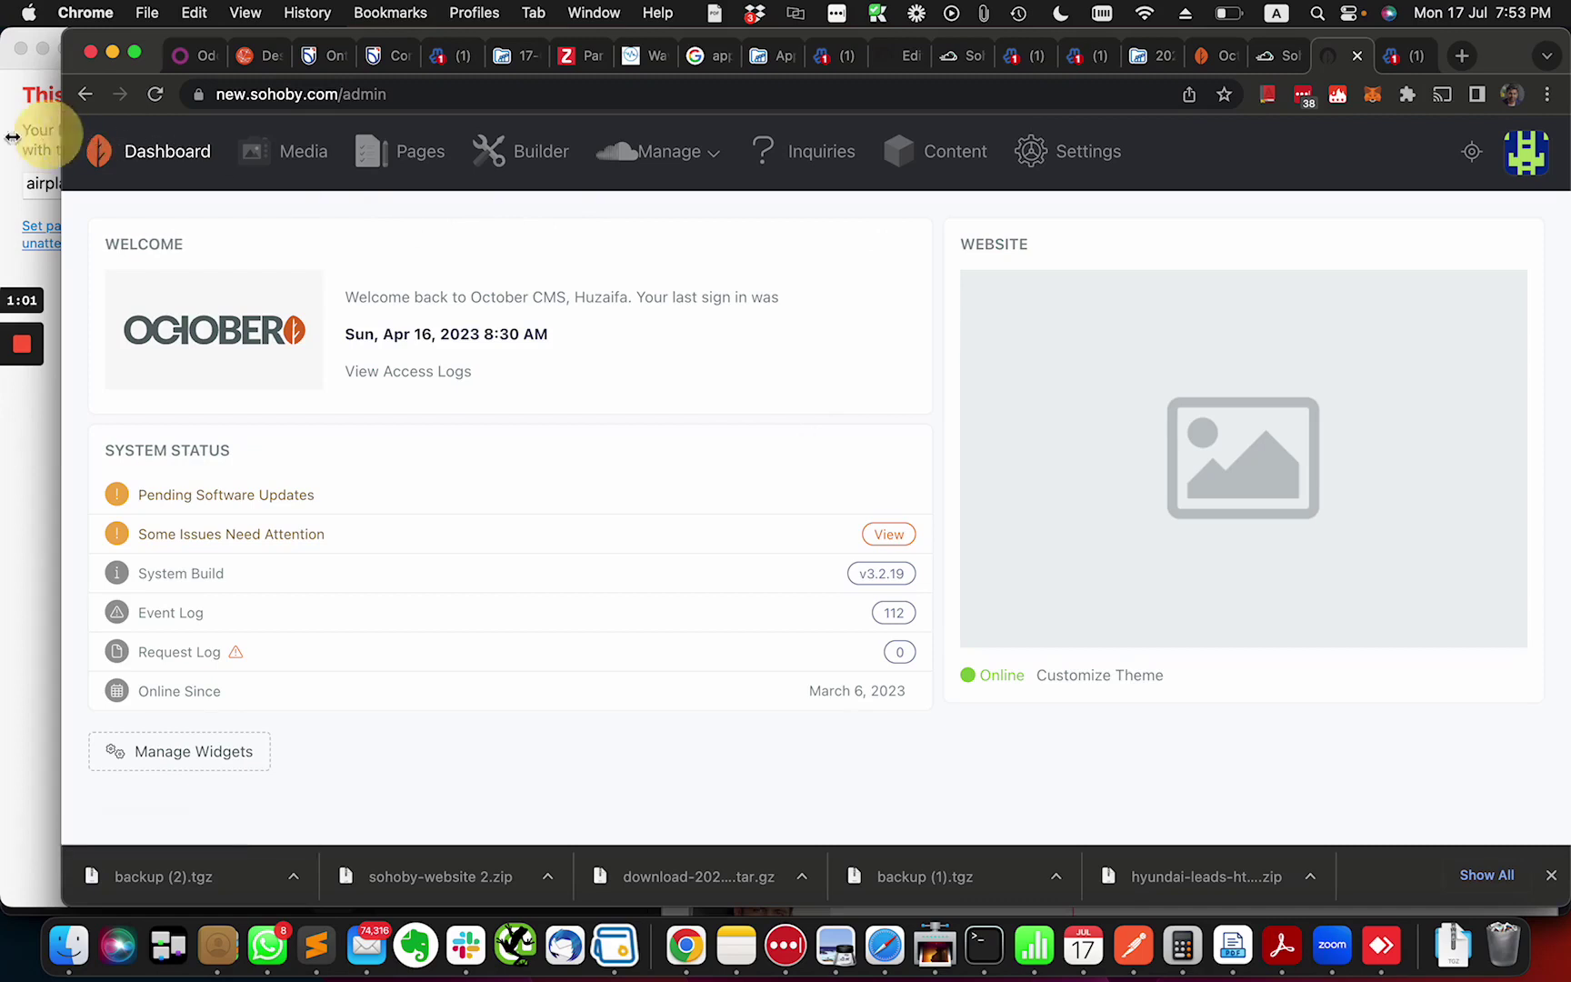
drag(10, 138, 1, 137)
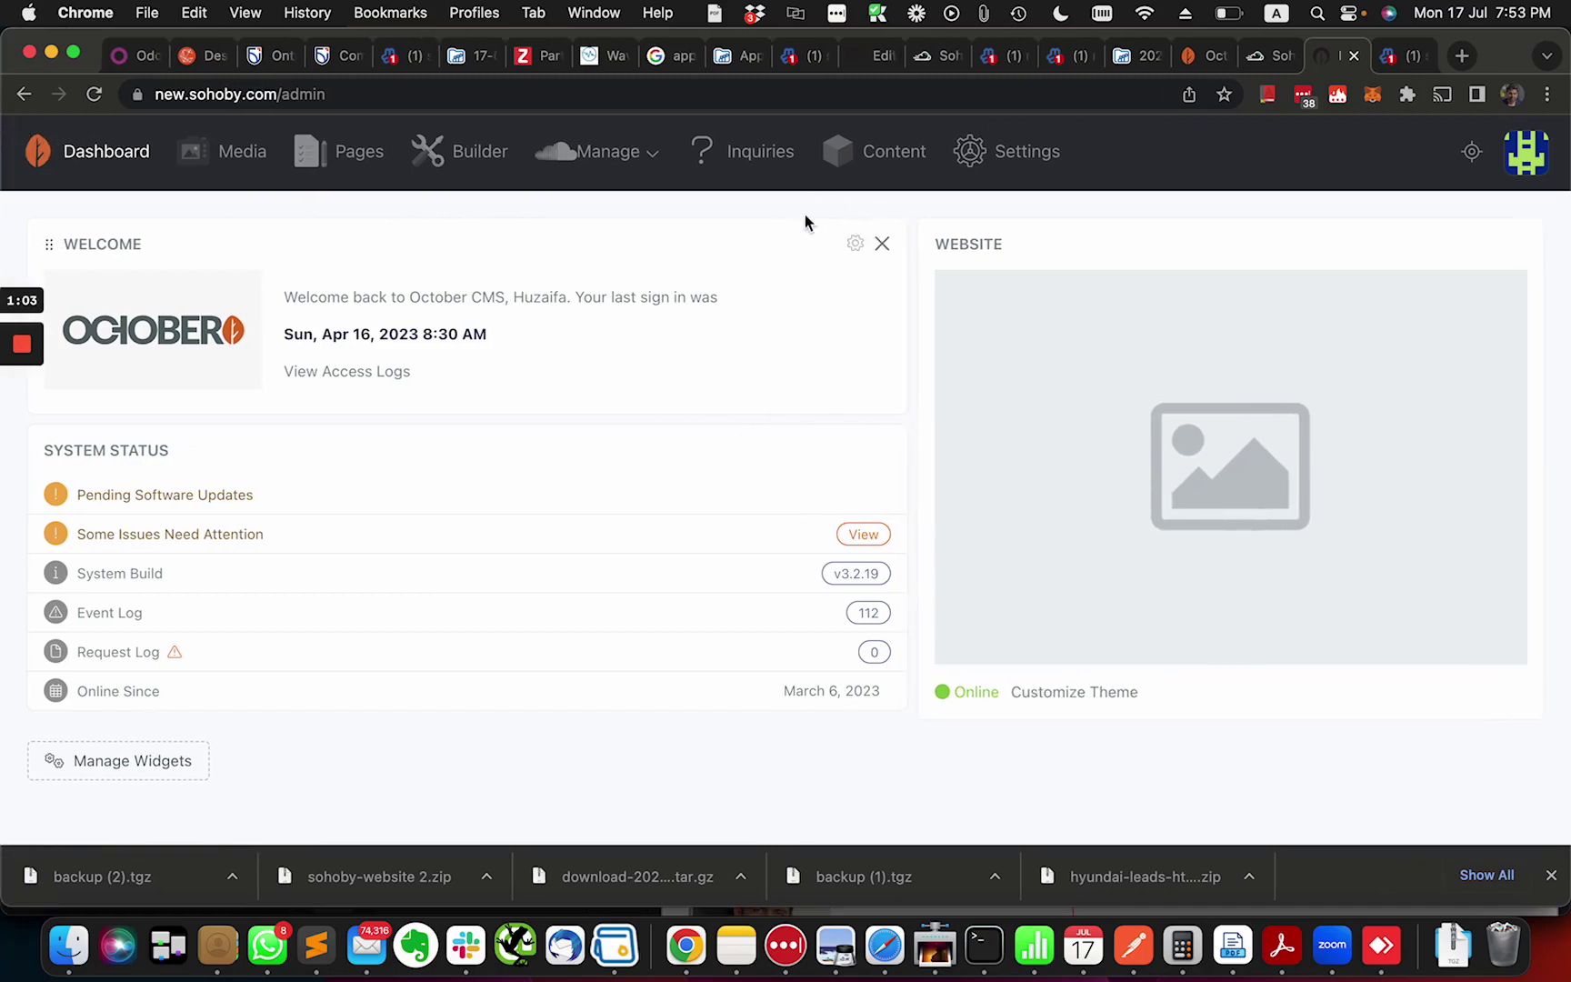
Open the Content editor on the Home page and collapse the properties panel
click(893, 161)
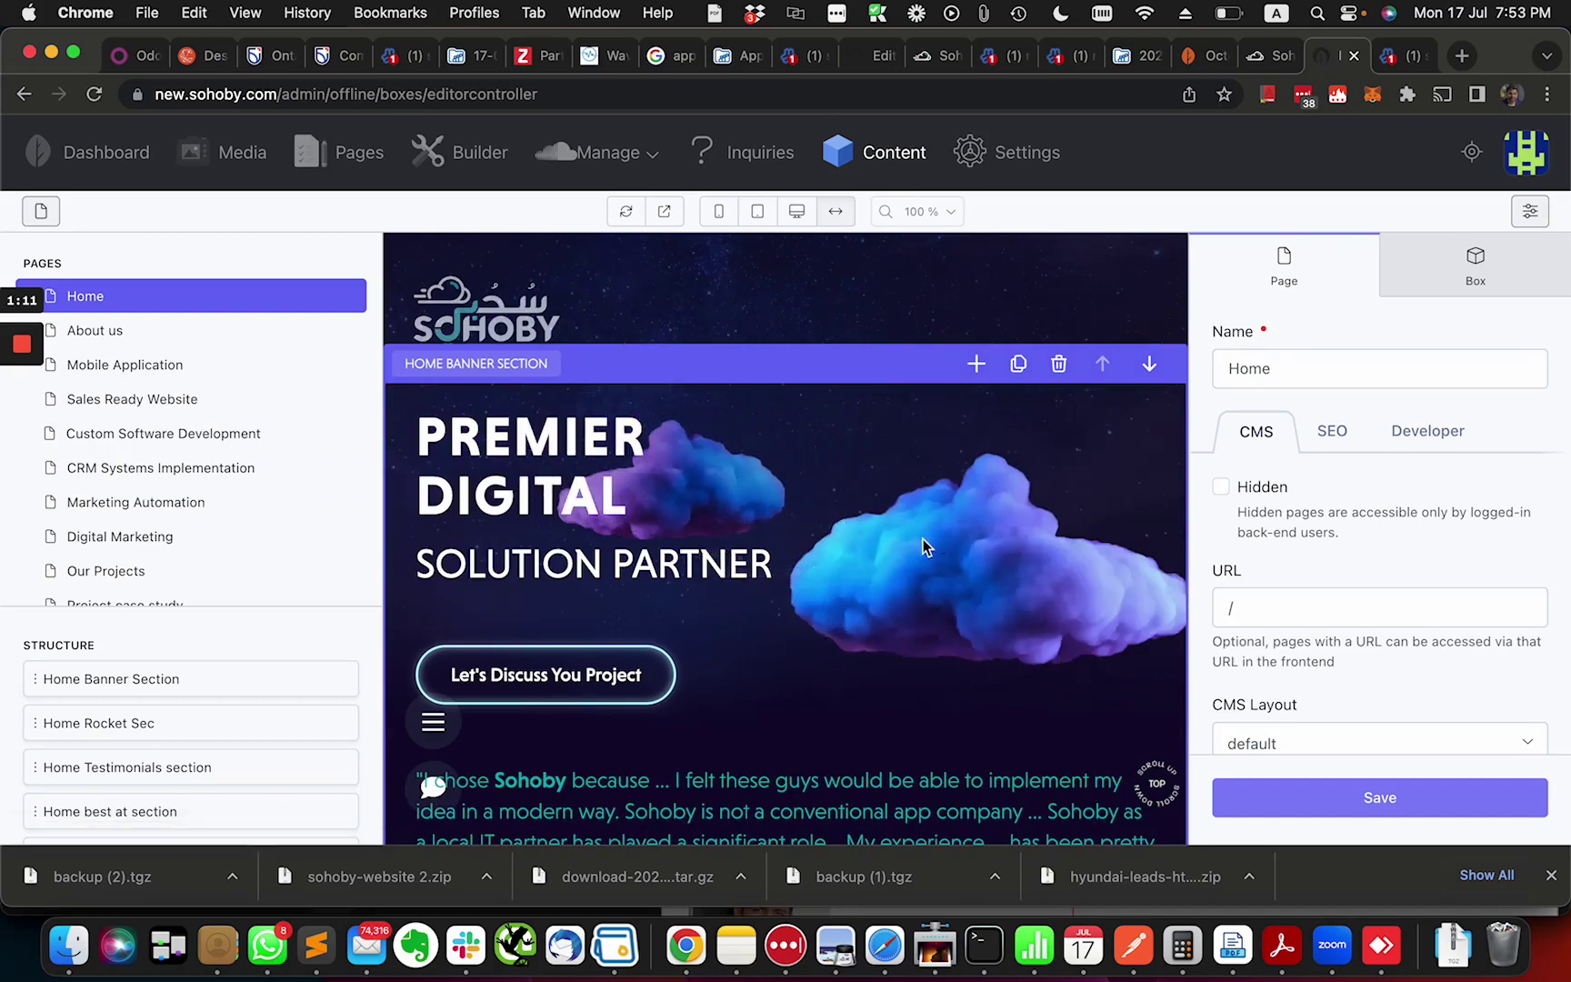
click(1530, 212)
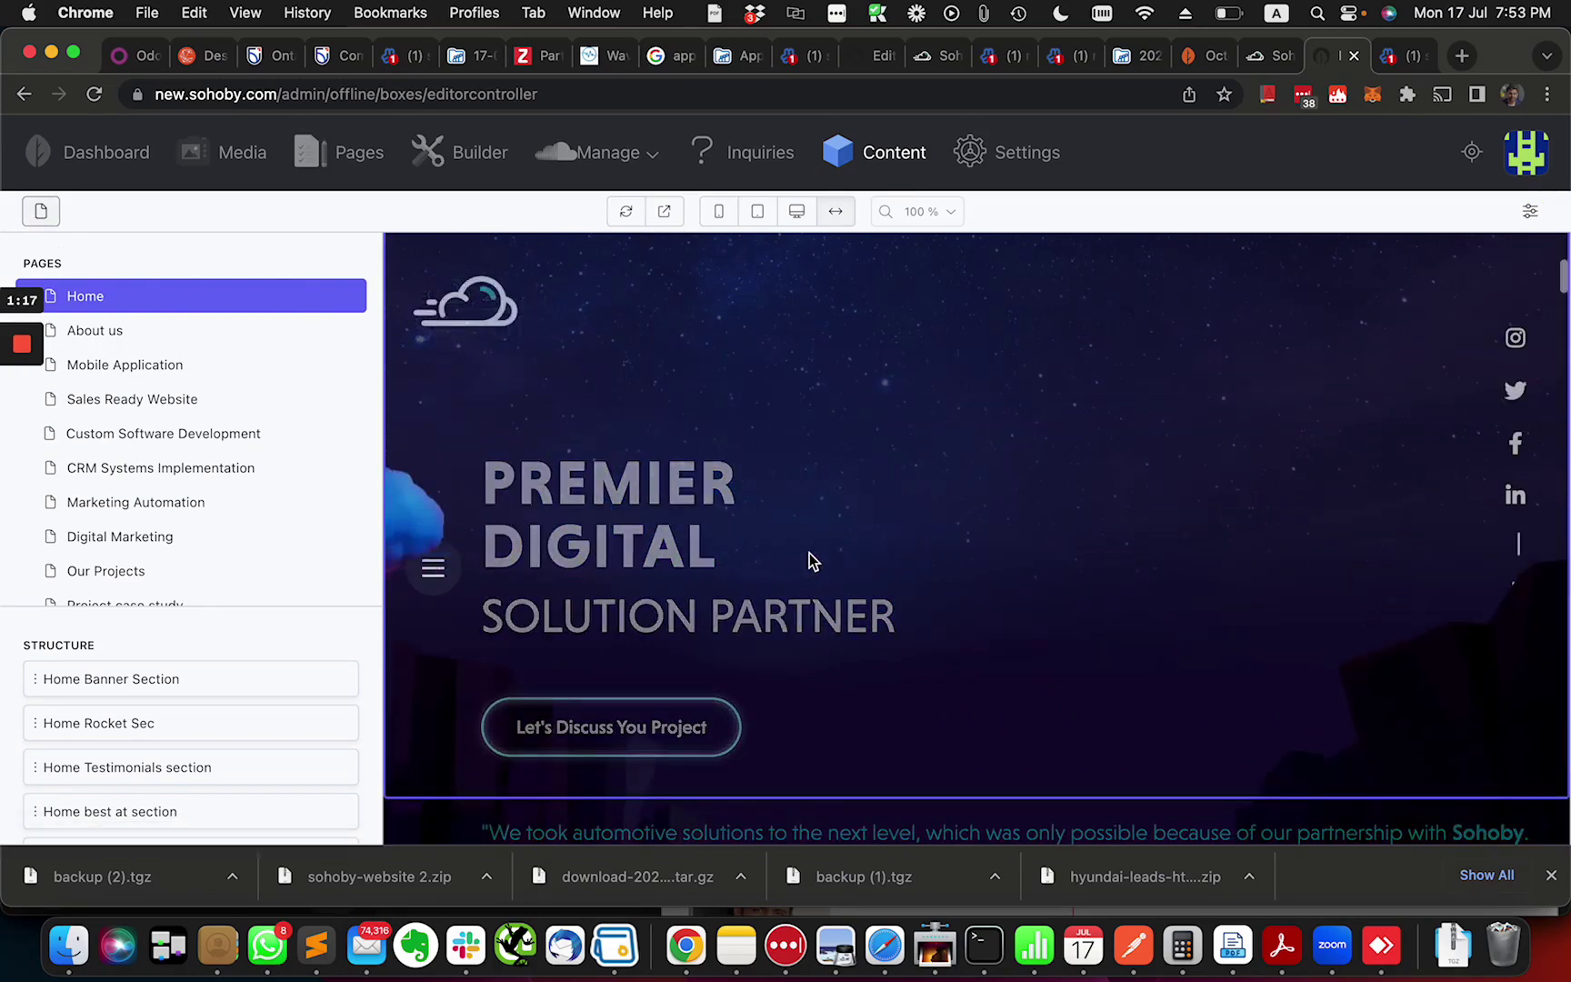
scroll(995, 586, down, 5)
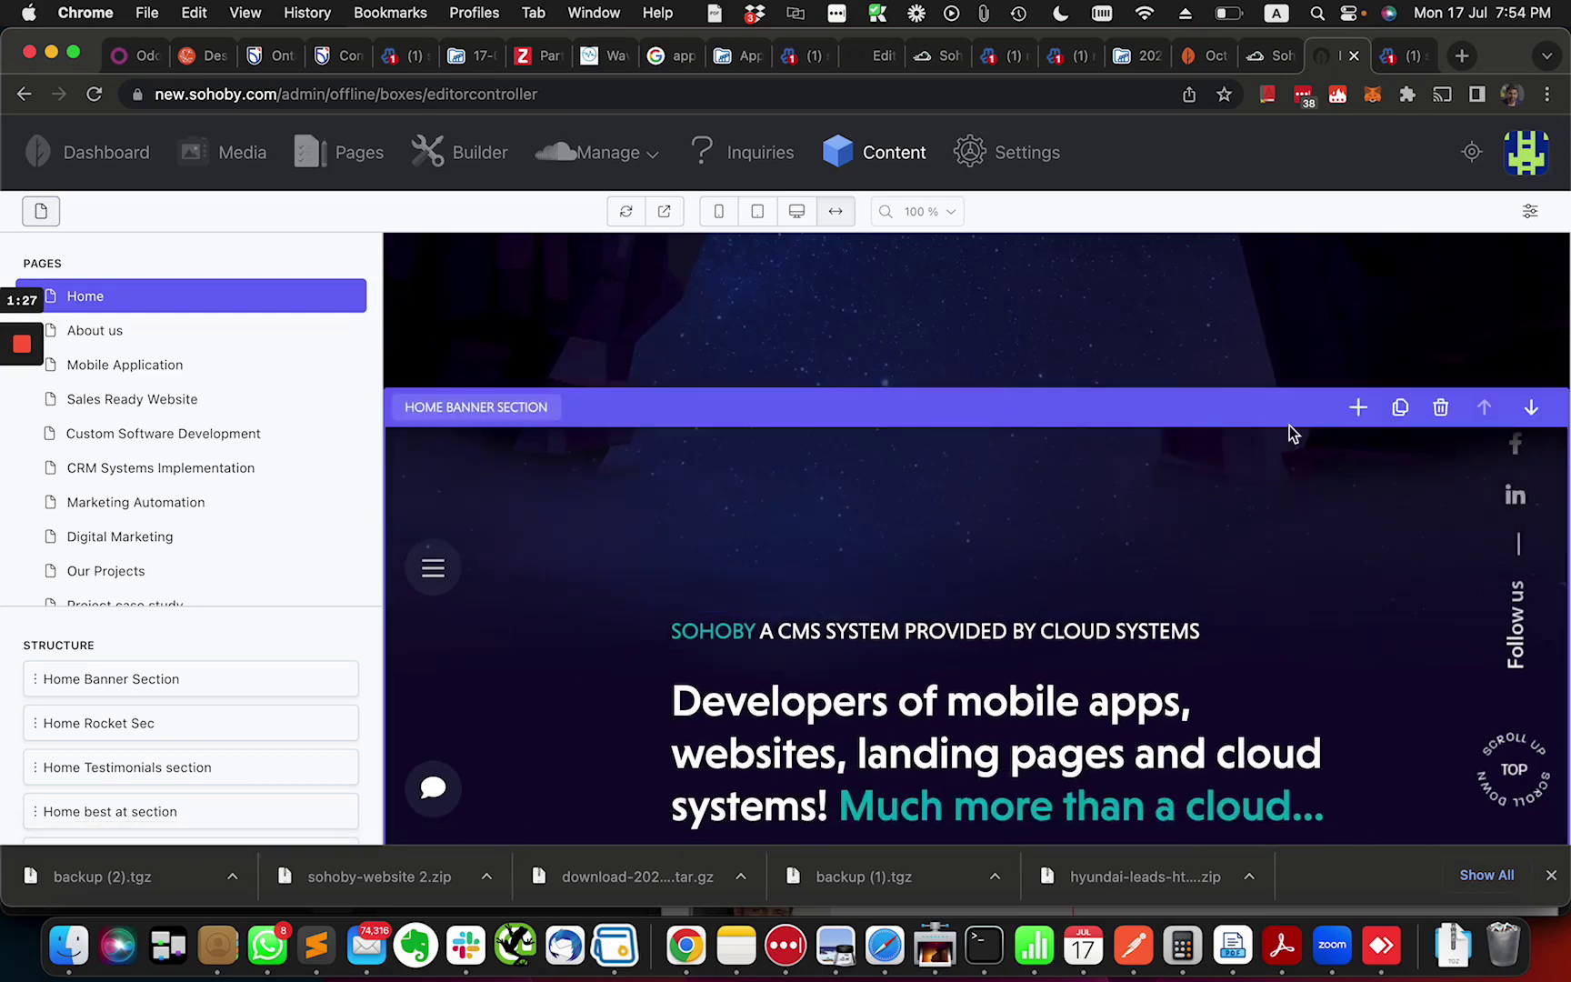
View the Home Banner and Home Testimonials box settings, then show the Manage menu
click(1233, 435)
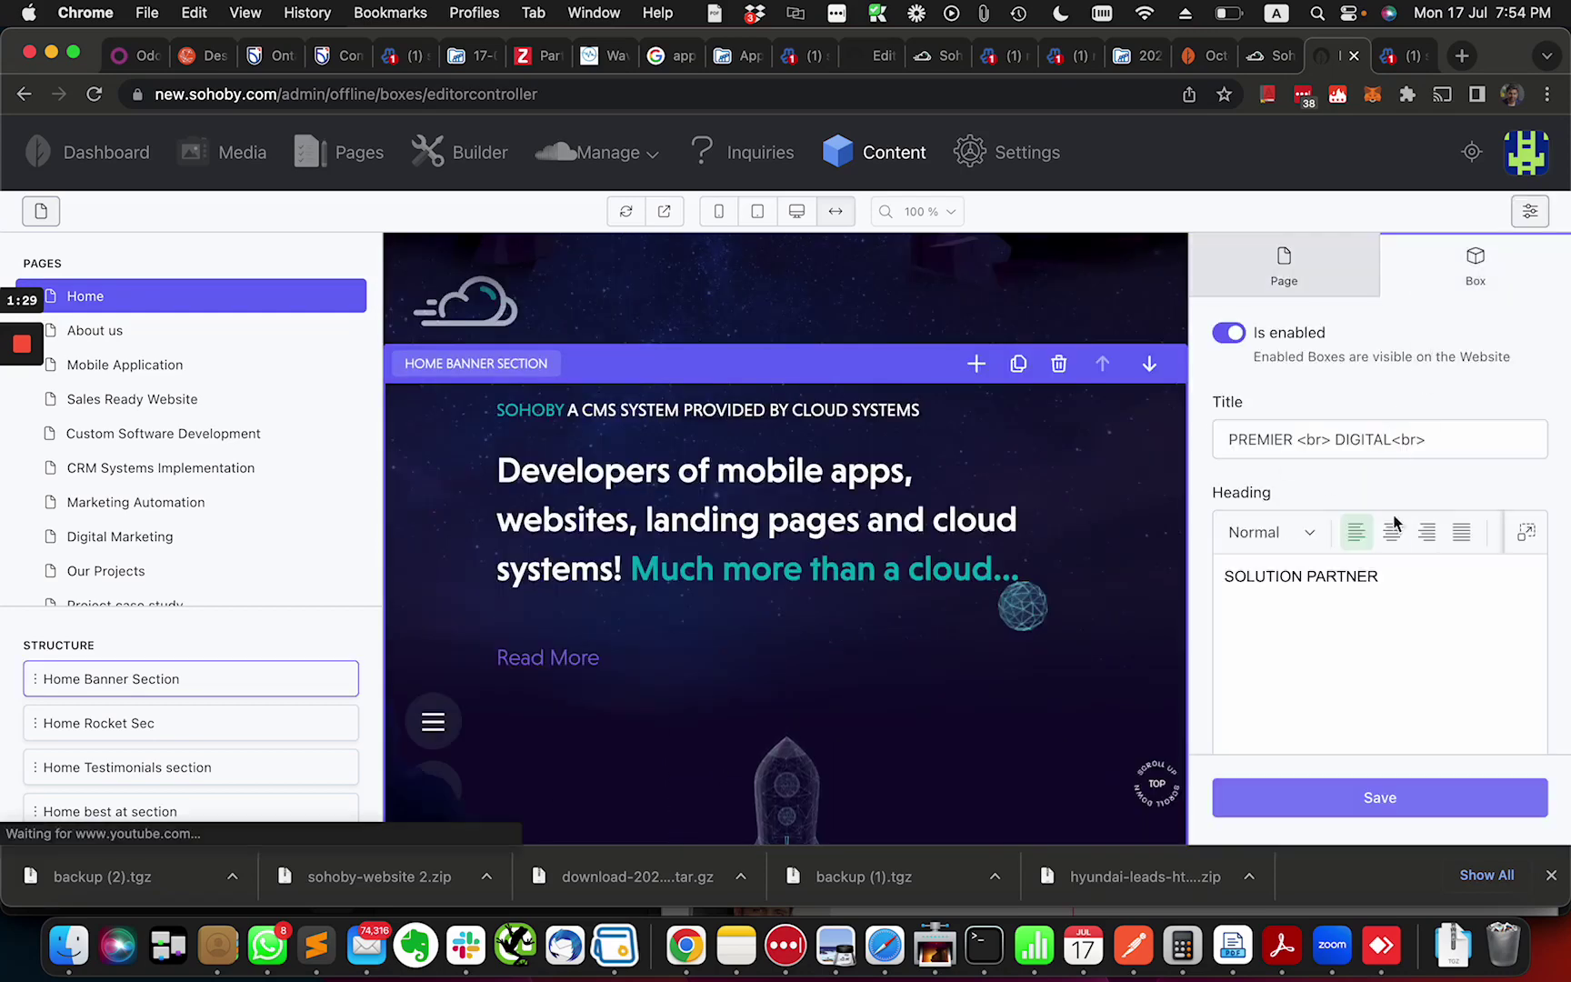
scroll(1383, 537, right, 3)
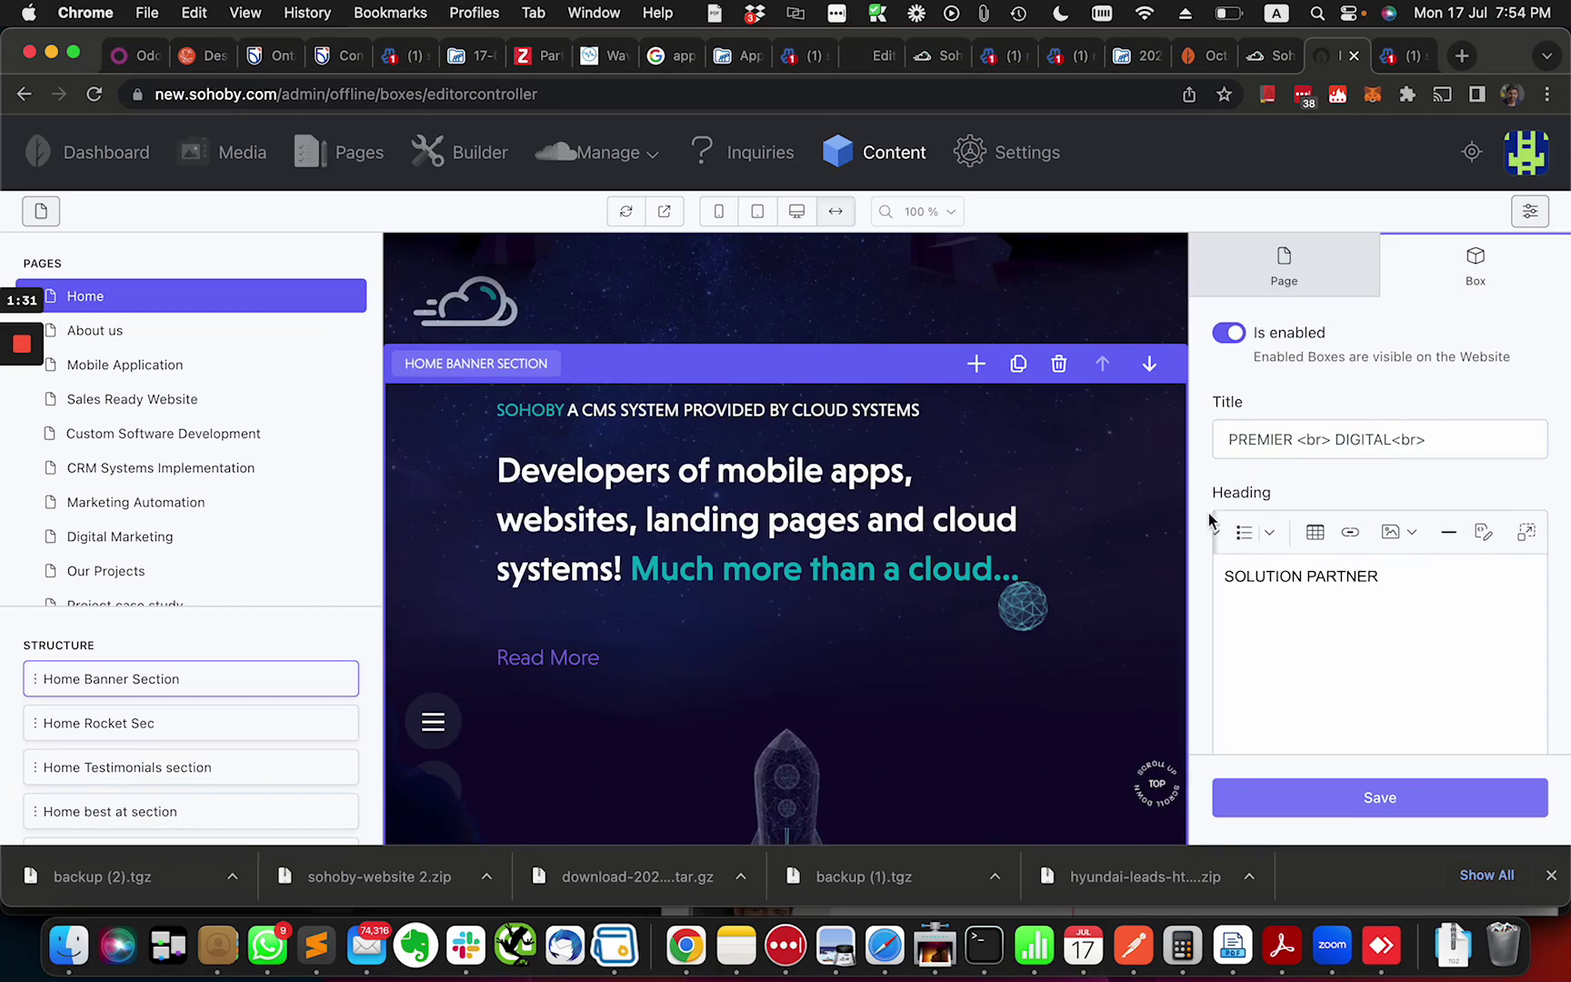
scroll(1212, 552, down, 4)
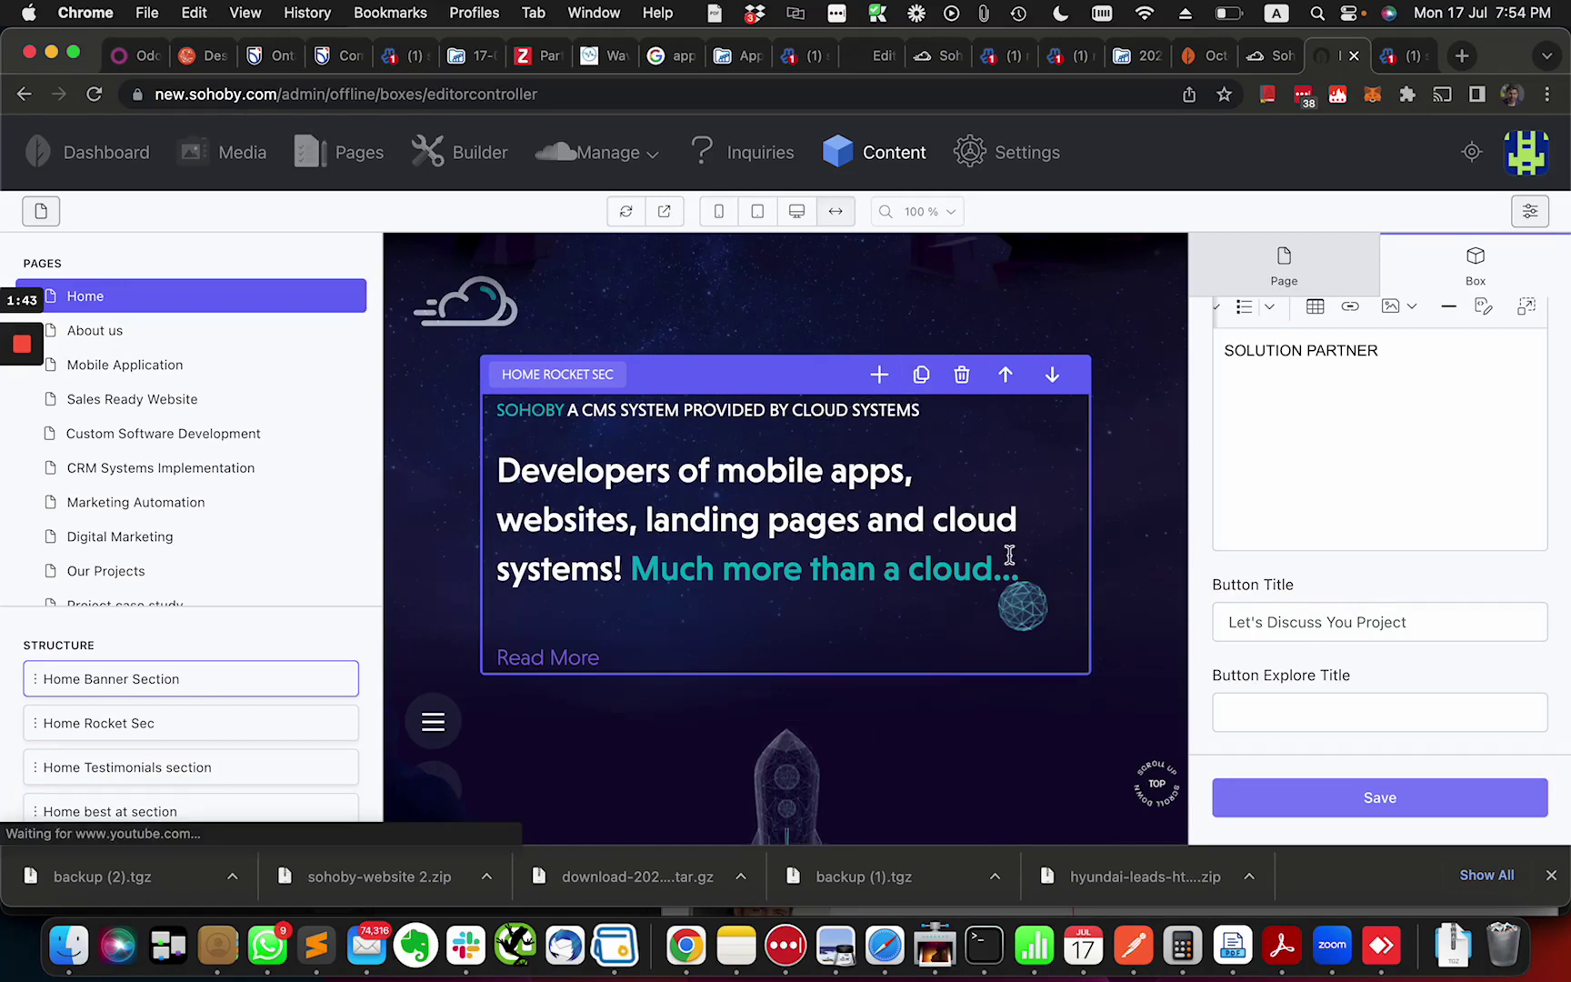
scroll(1010, 556, down, 5)
scroll(948, 712, down, 2)
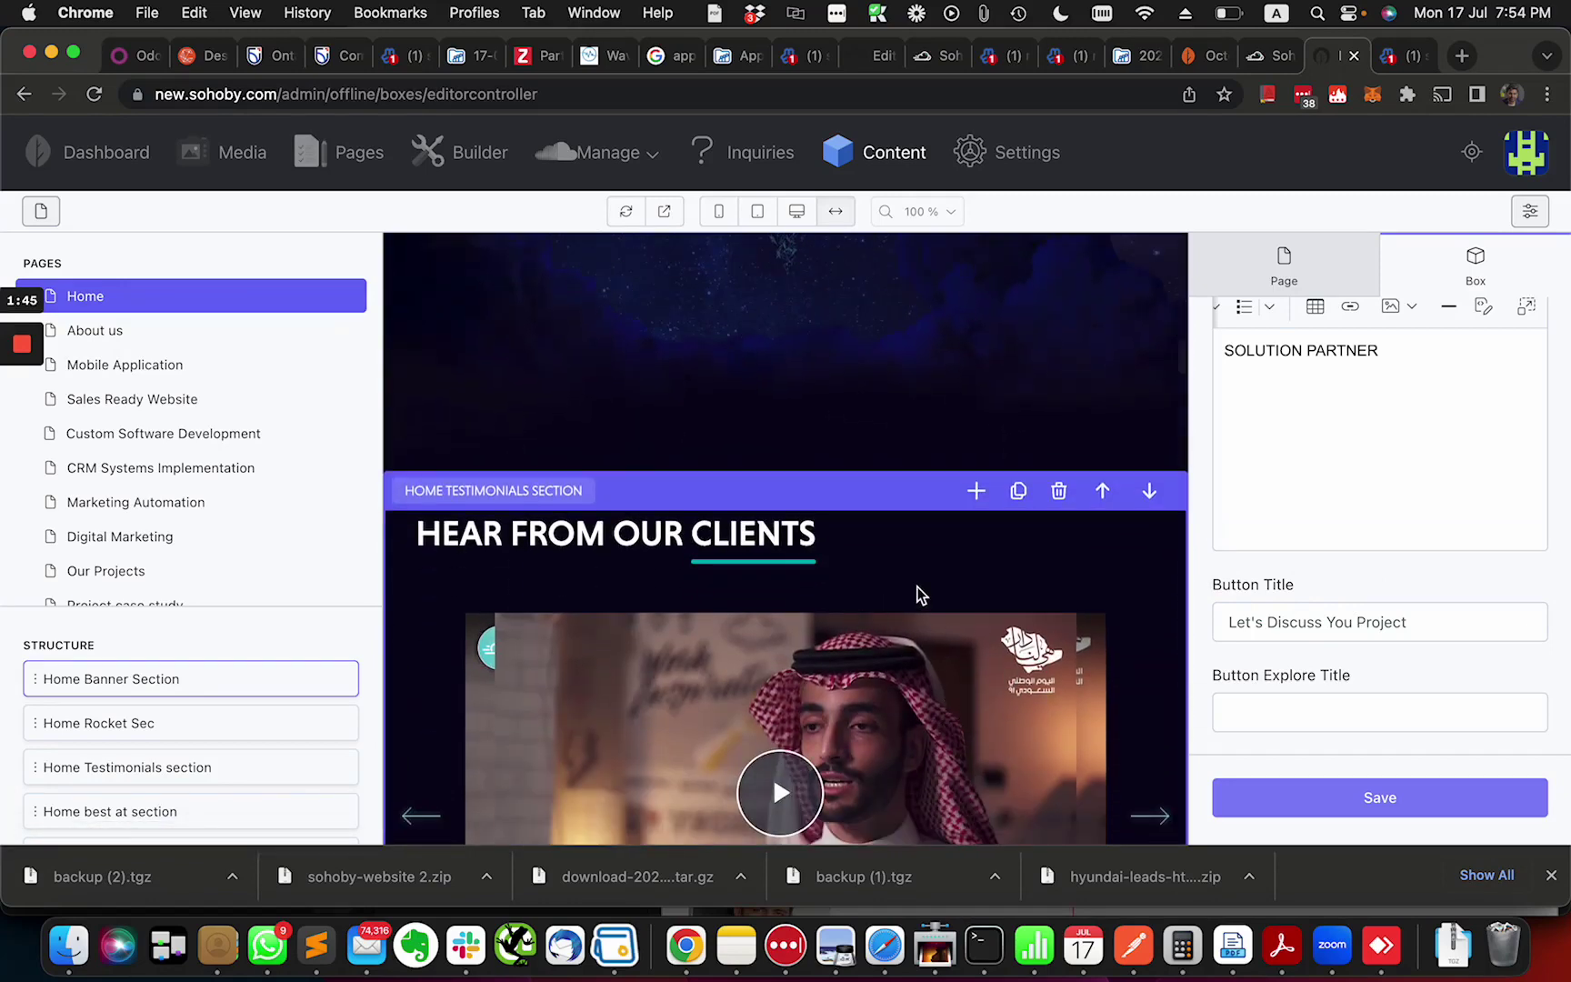
scroll(916, 540, down, 1)
click(942, 509)
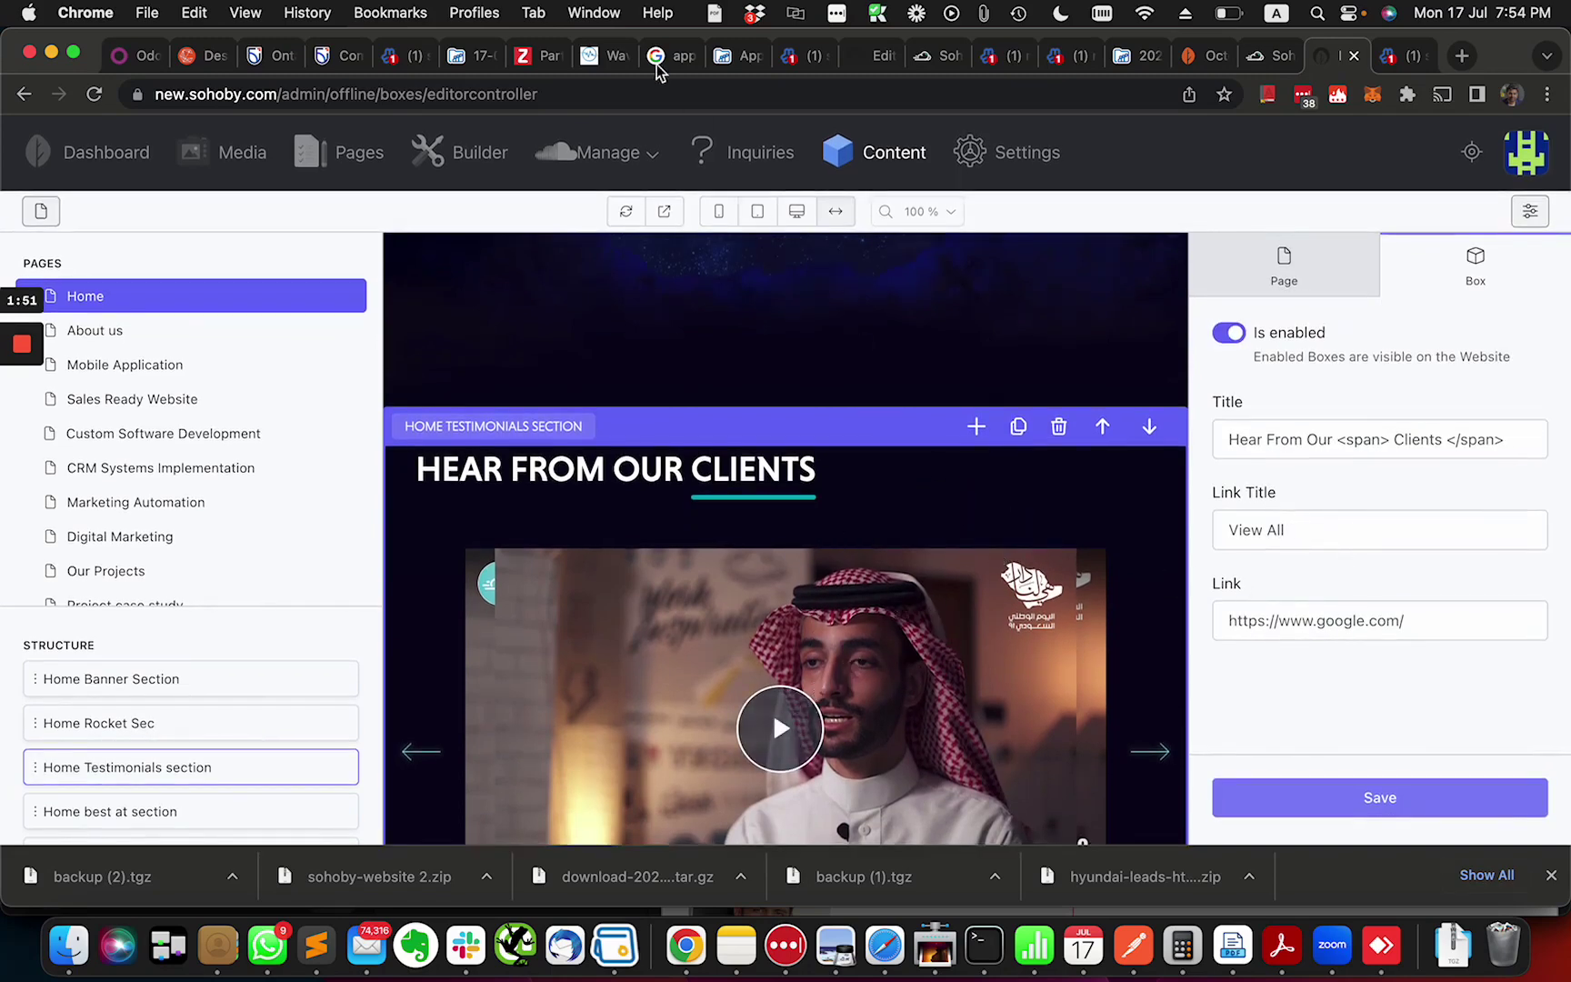
click(658, 161)
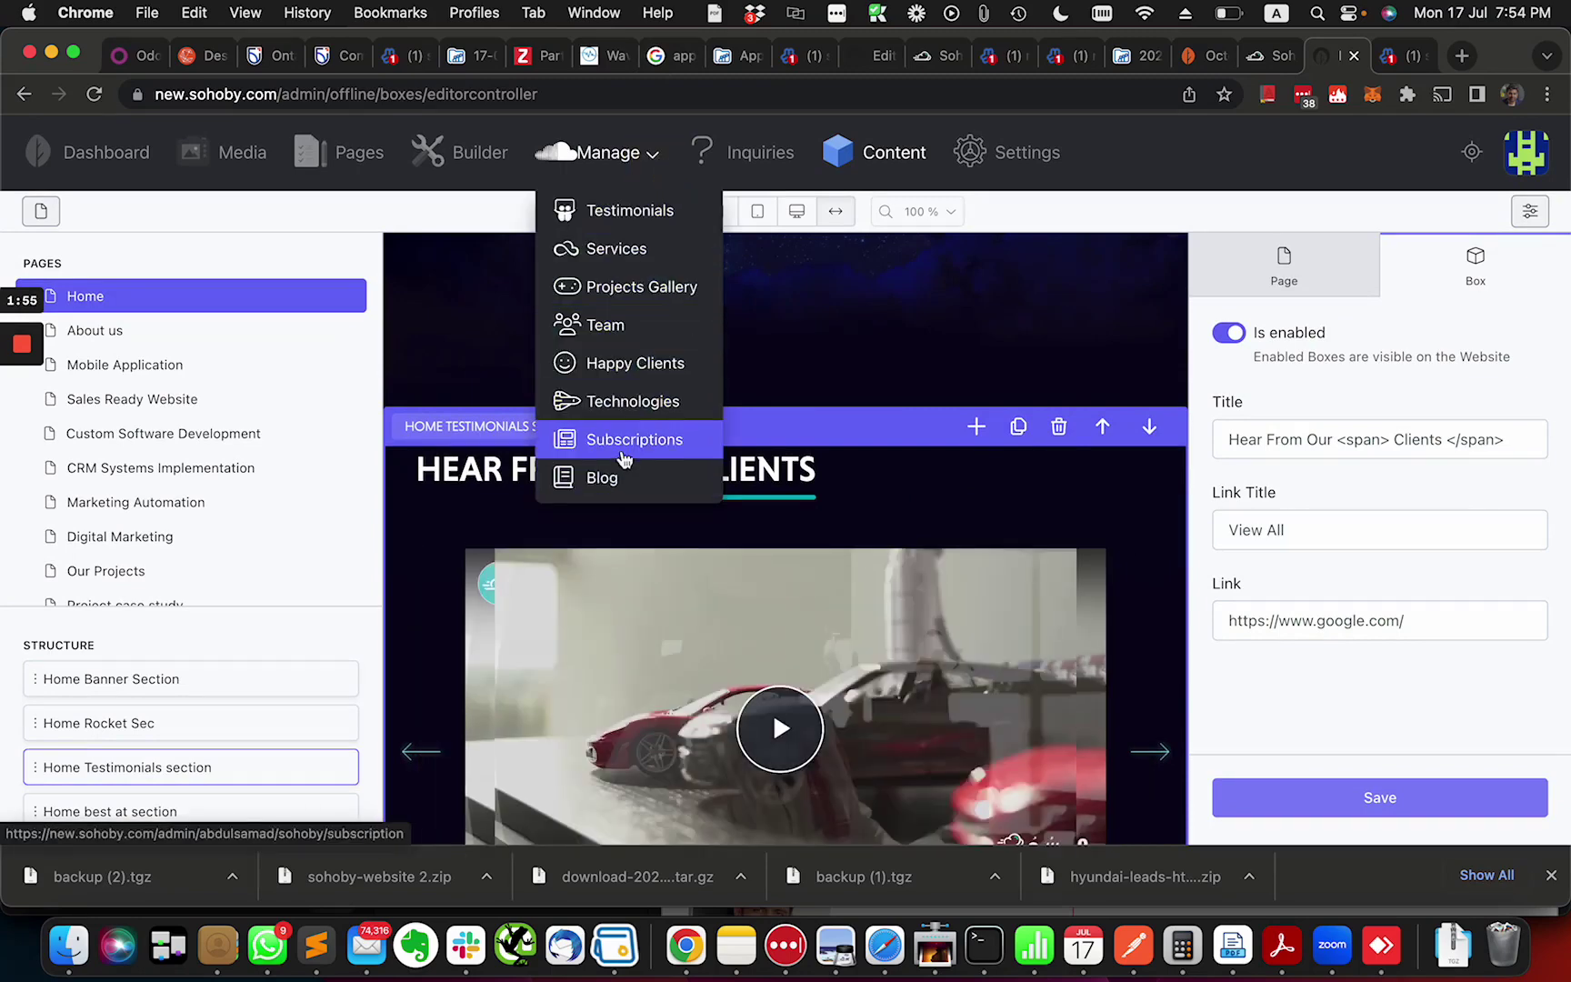
click(642, 222)
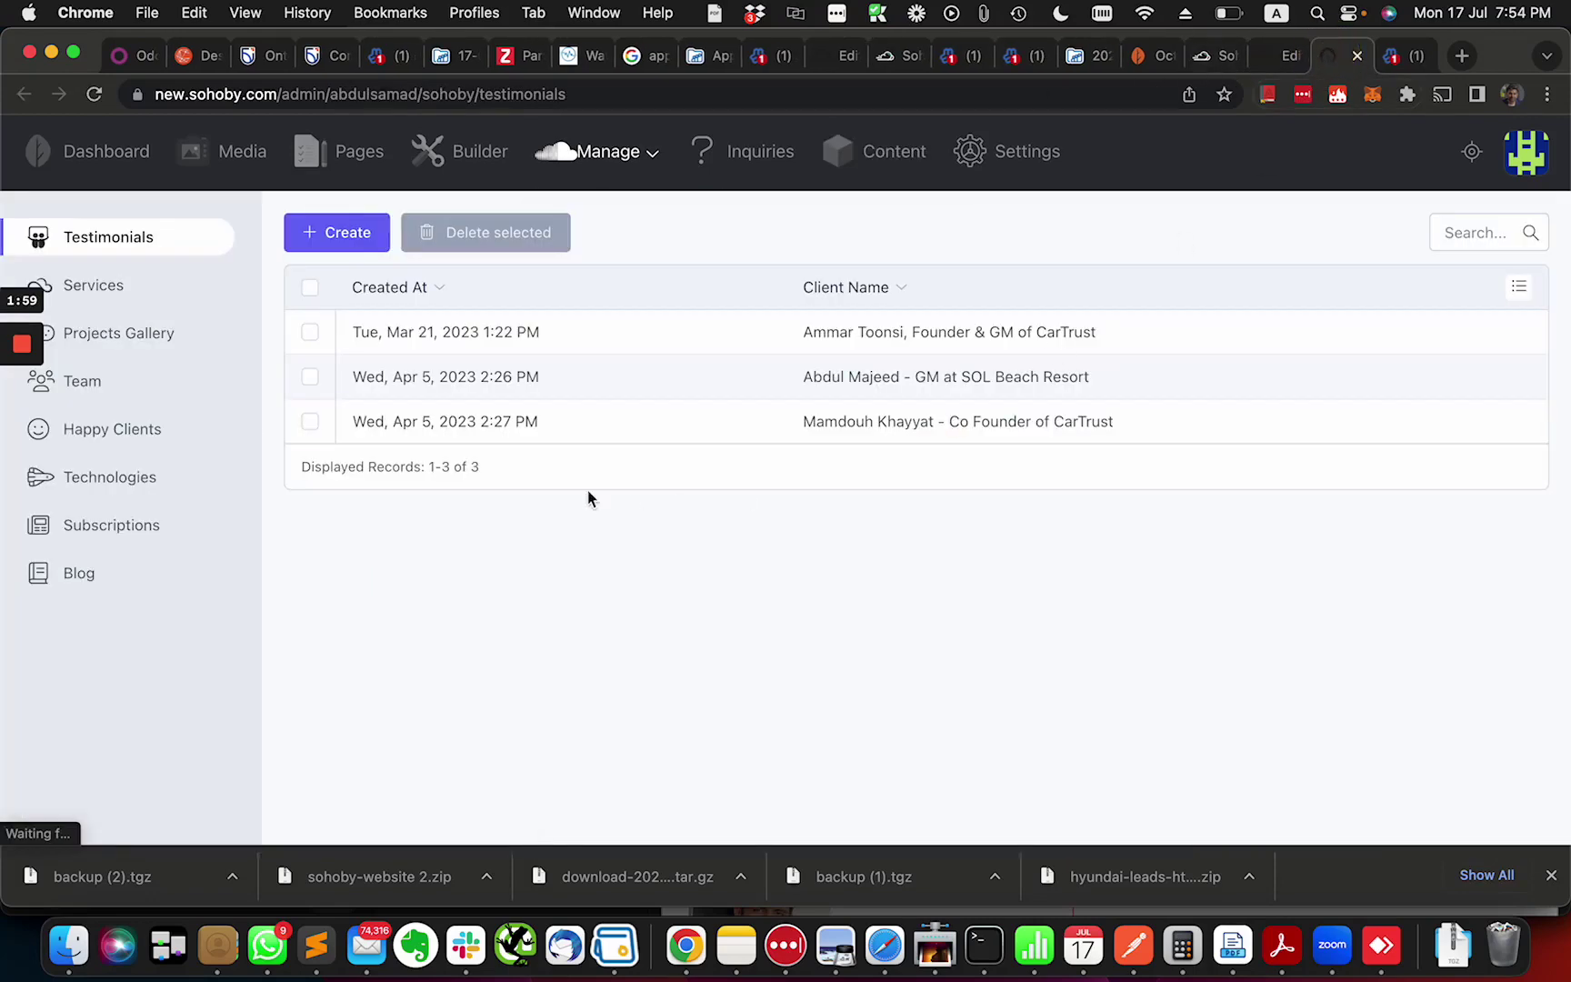
click(747, 351)
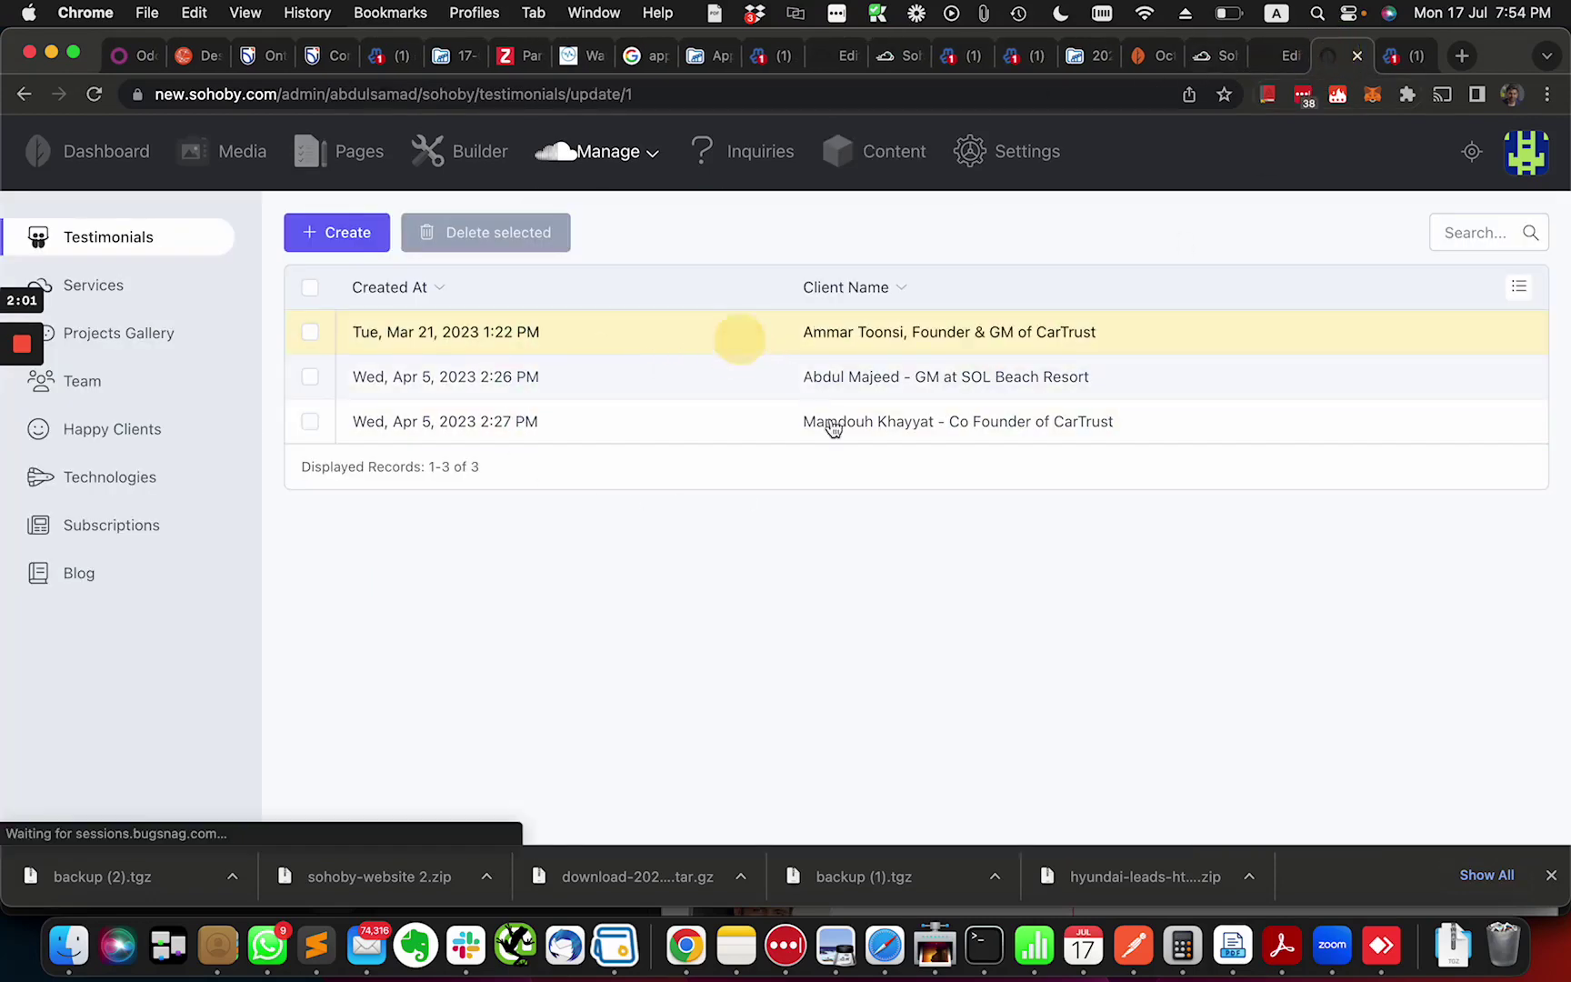
scroll(864, 511, down, 2)
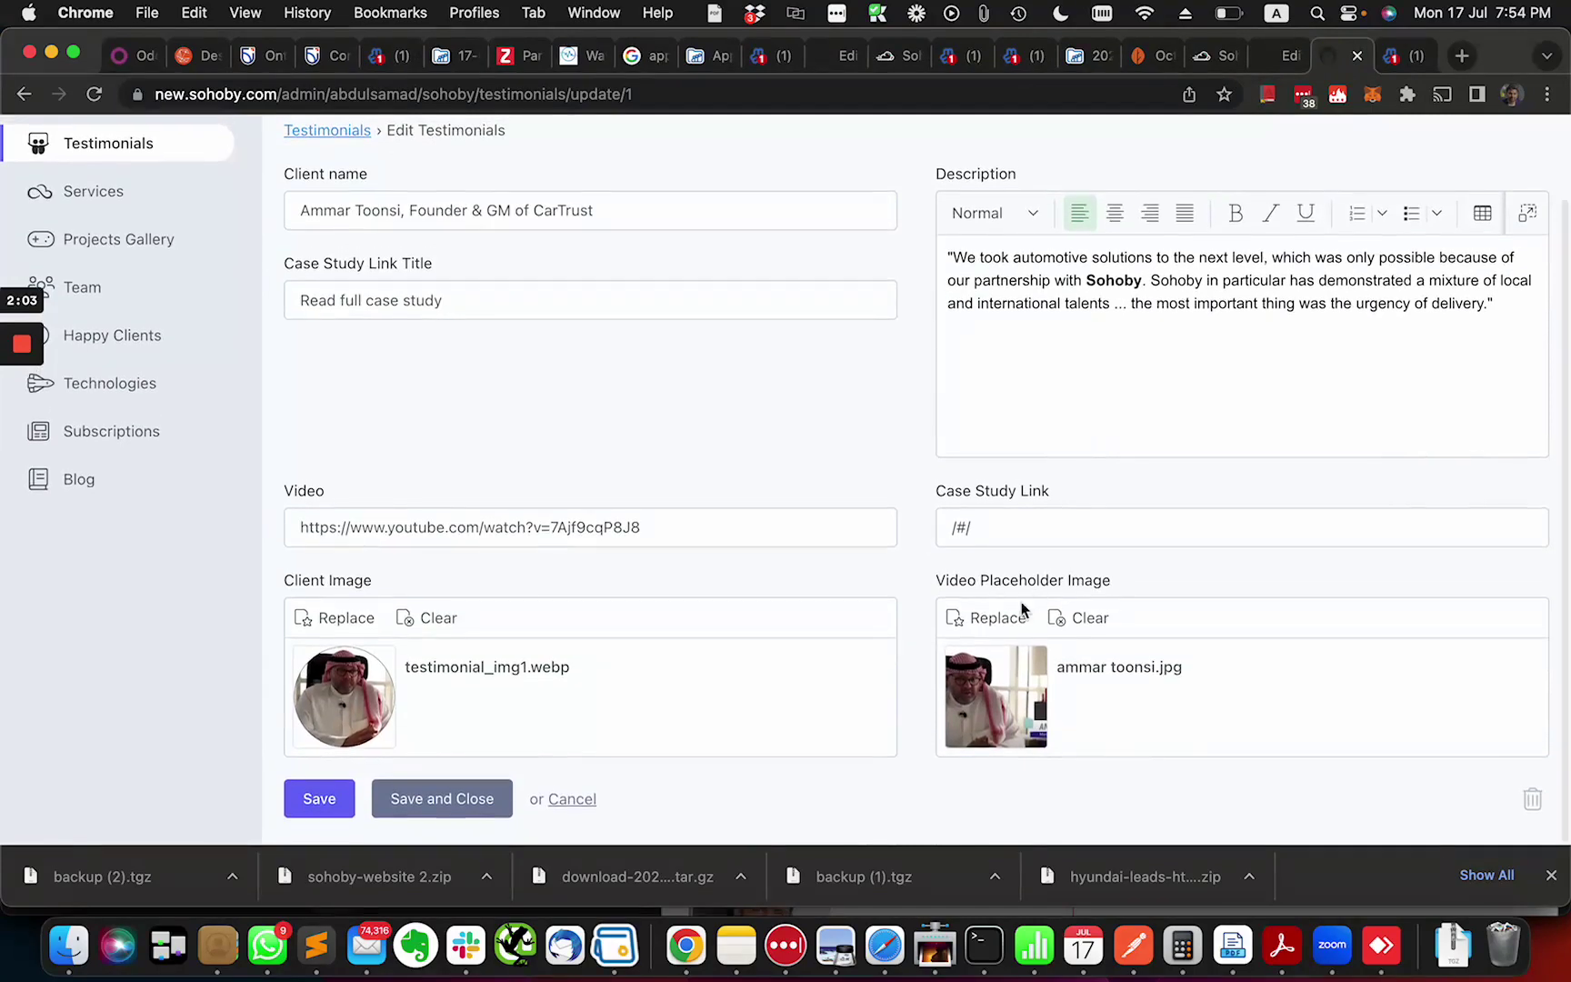
scroll(564, 610, up, 2)
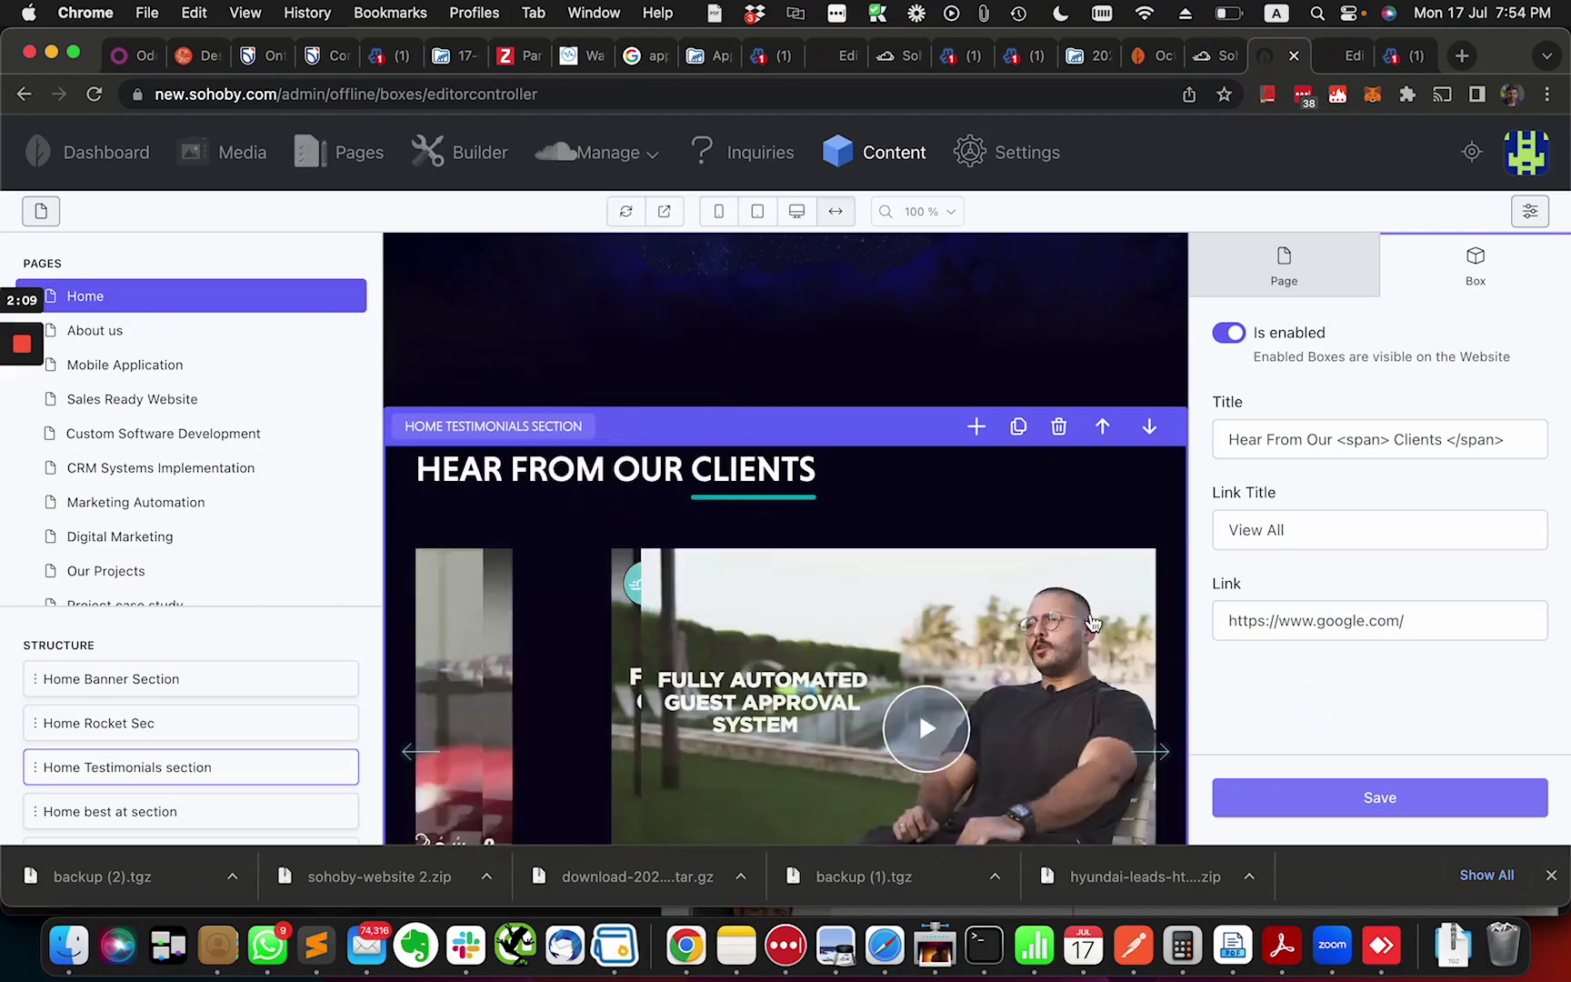
scroll(1051, 598, down, 1)
scroll(1051, 598, down, 5)
scroll(986, 558, down, 3)
scroll(842, 431, down, 3)
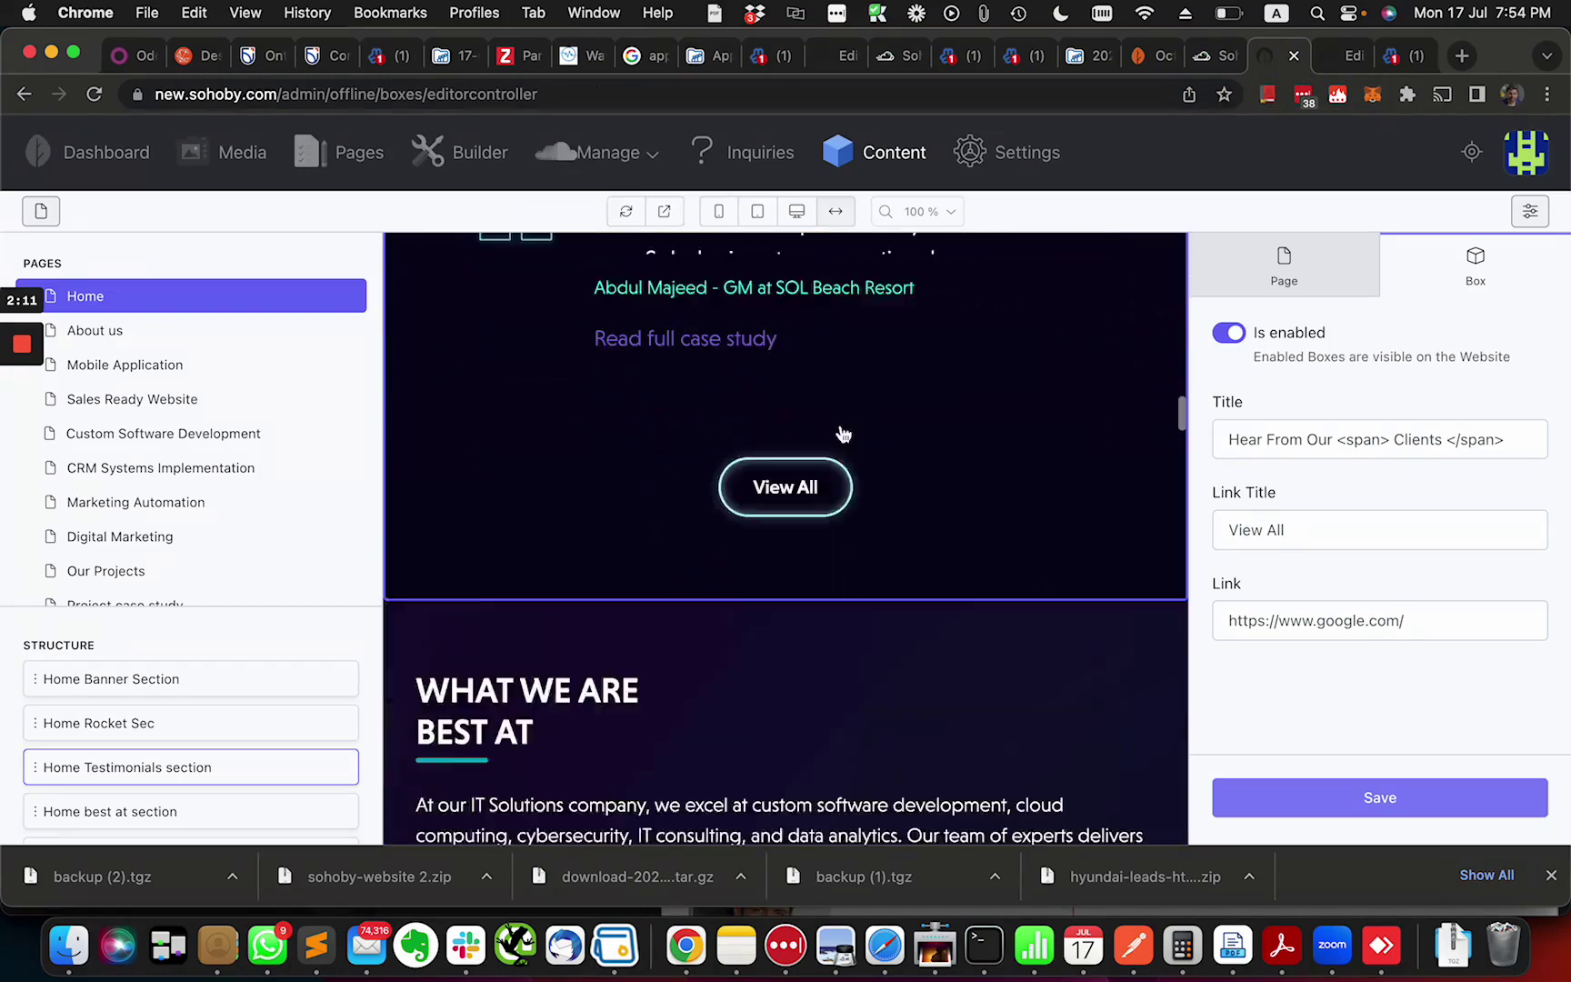
scroll(839, 433, down, 4)
scroll(840, 432, down, 3)
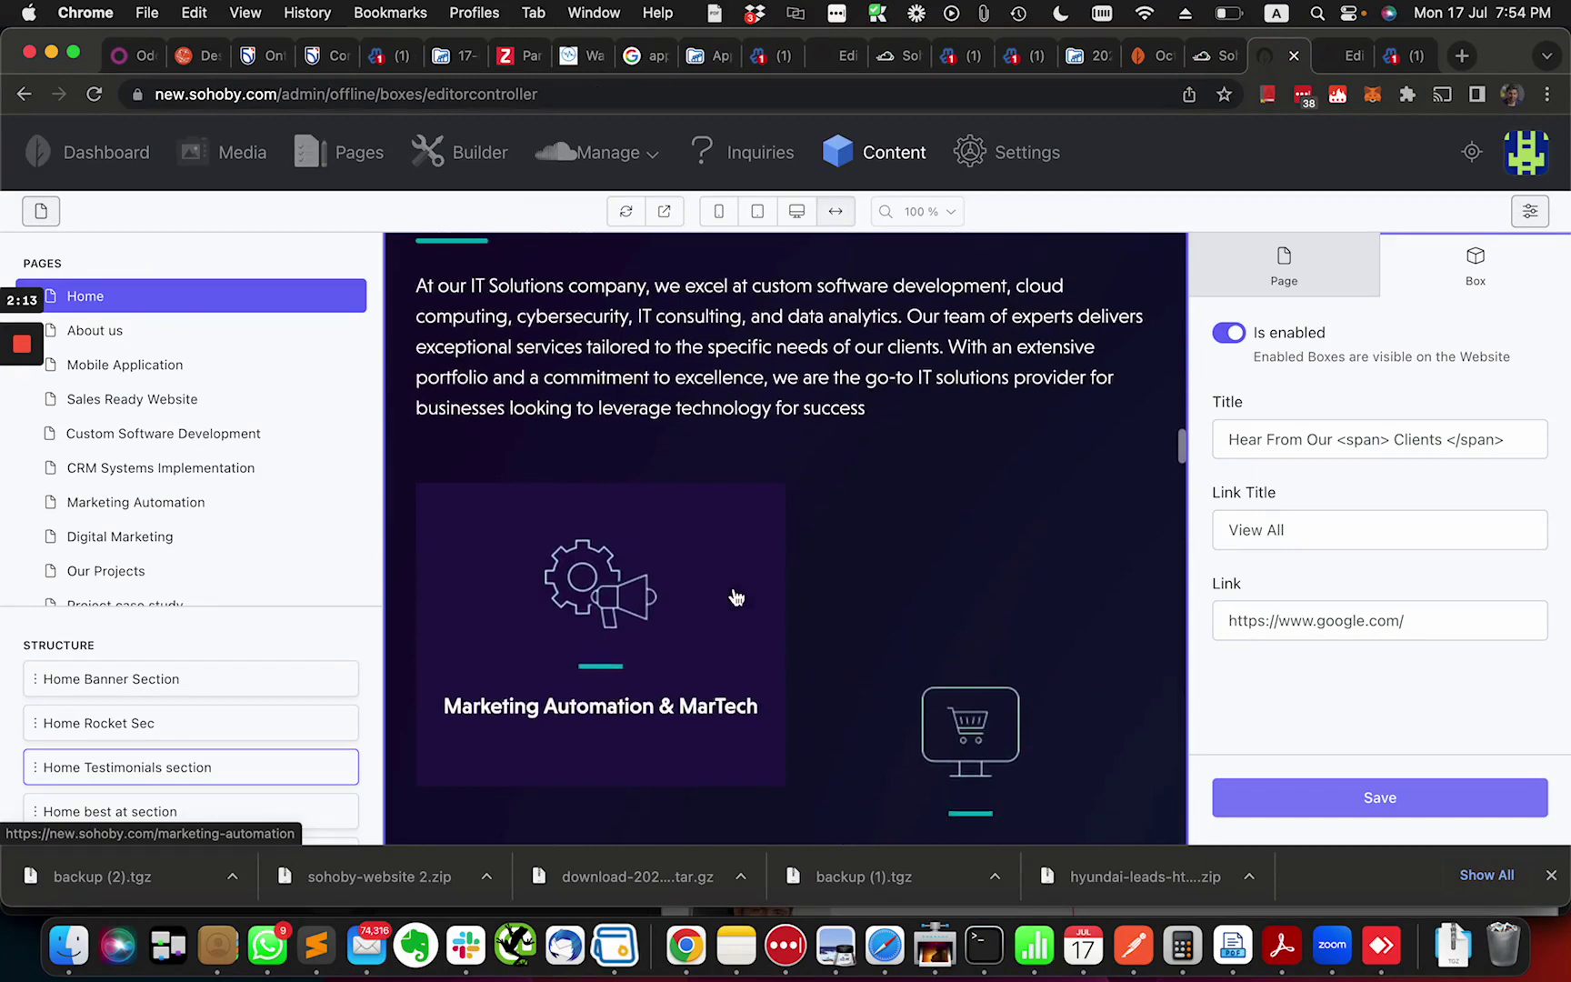
scroll(860, 583, down, 2)
scroll(919, 569, up, 2)
click(889, 590)
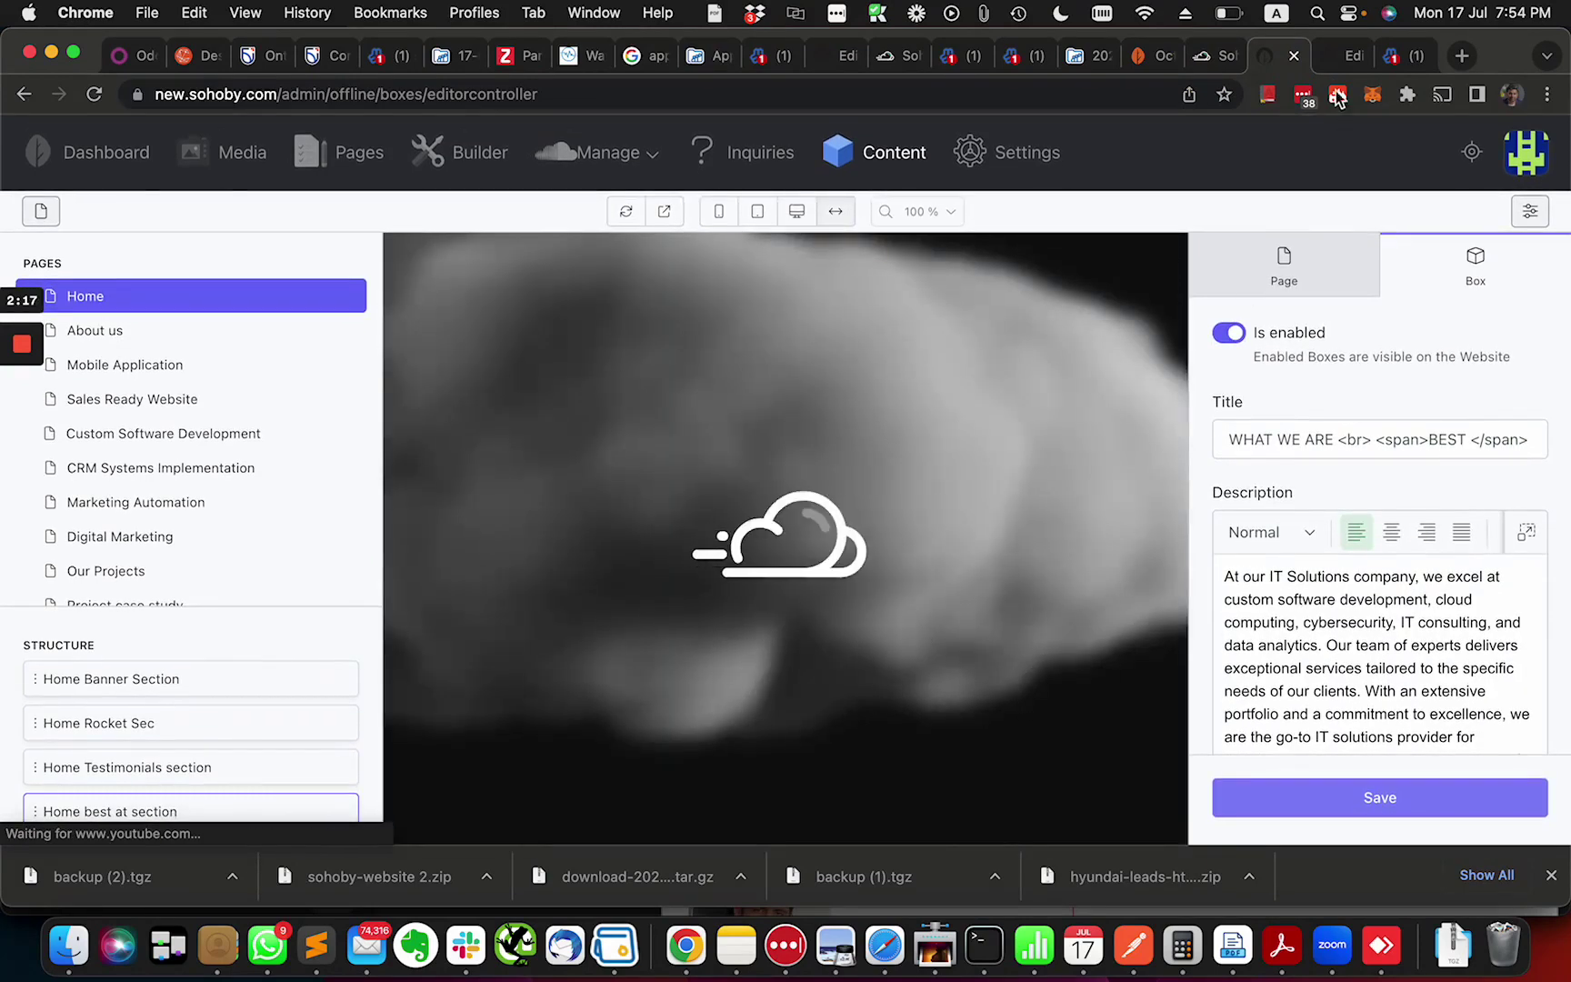
click(1337, 56)
Review the Services records list, then return to the Home page editor tab
click(568, 150)
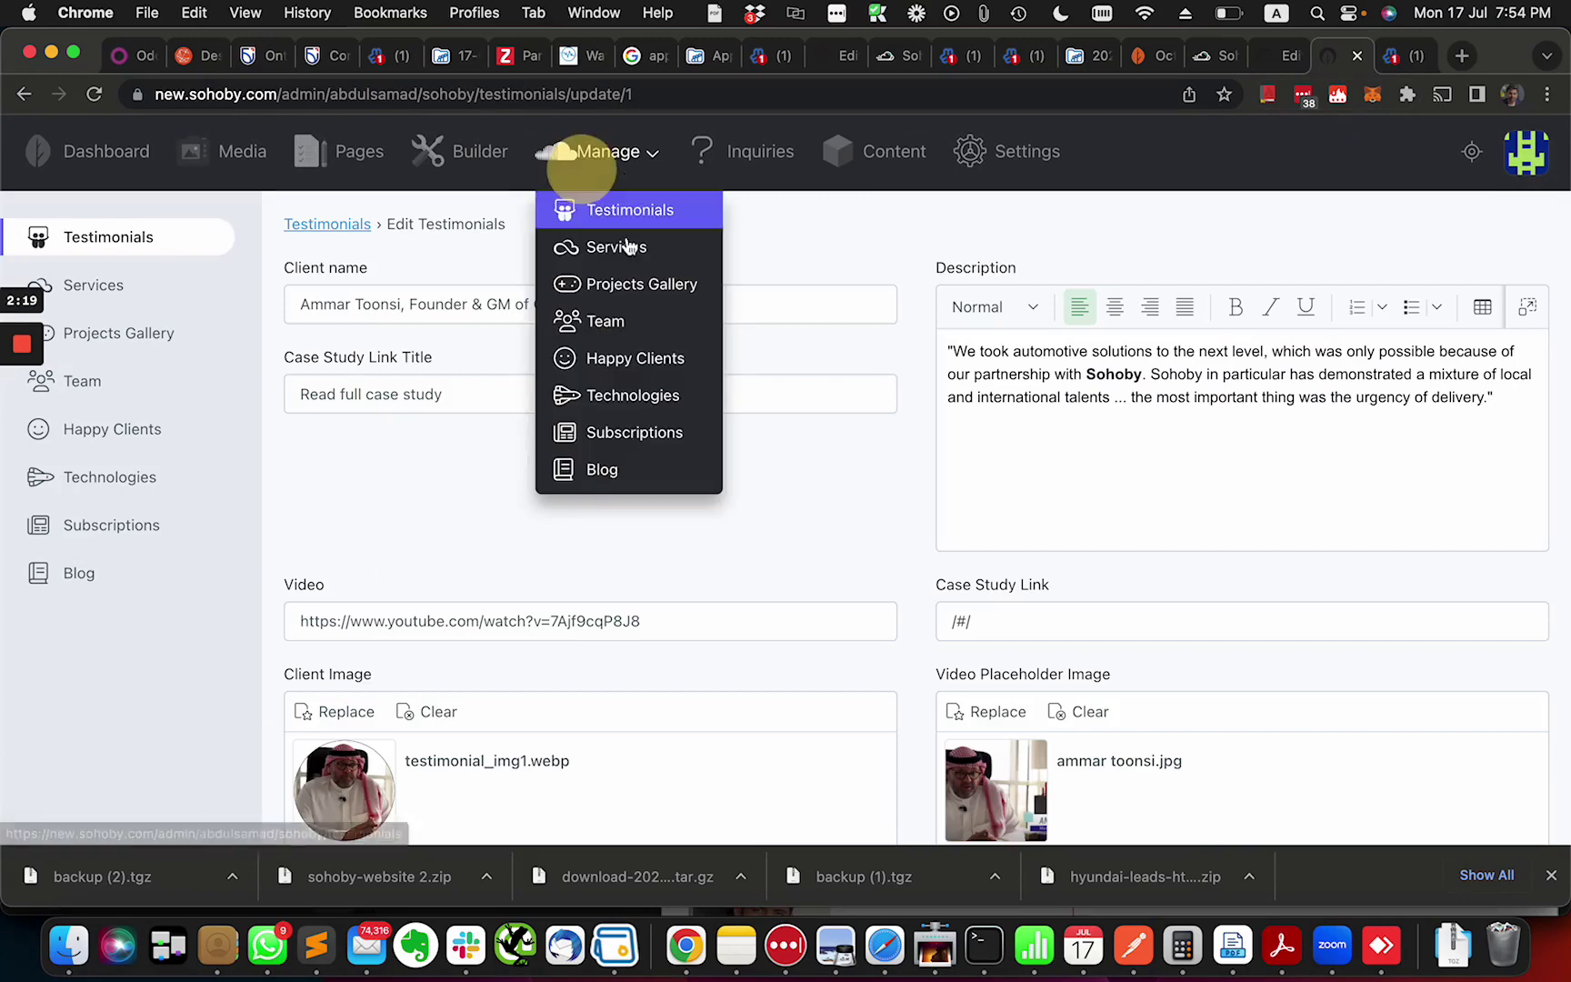
click(620, 250)
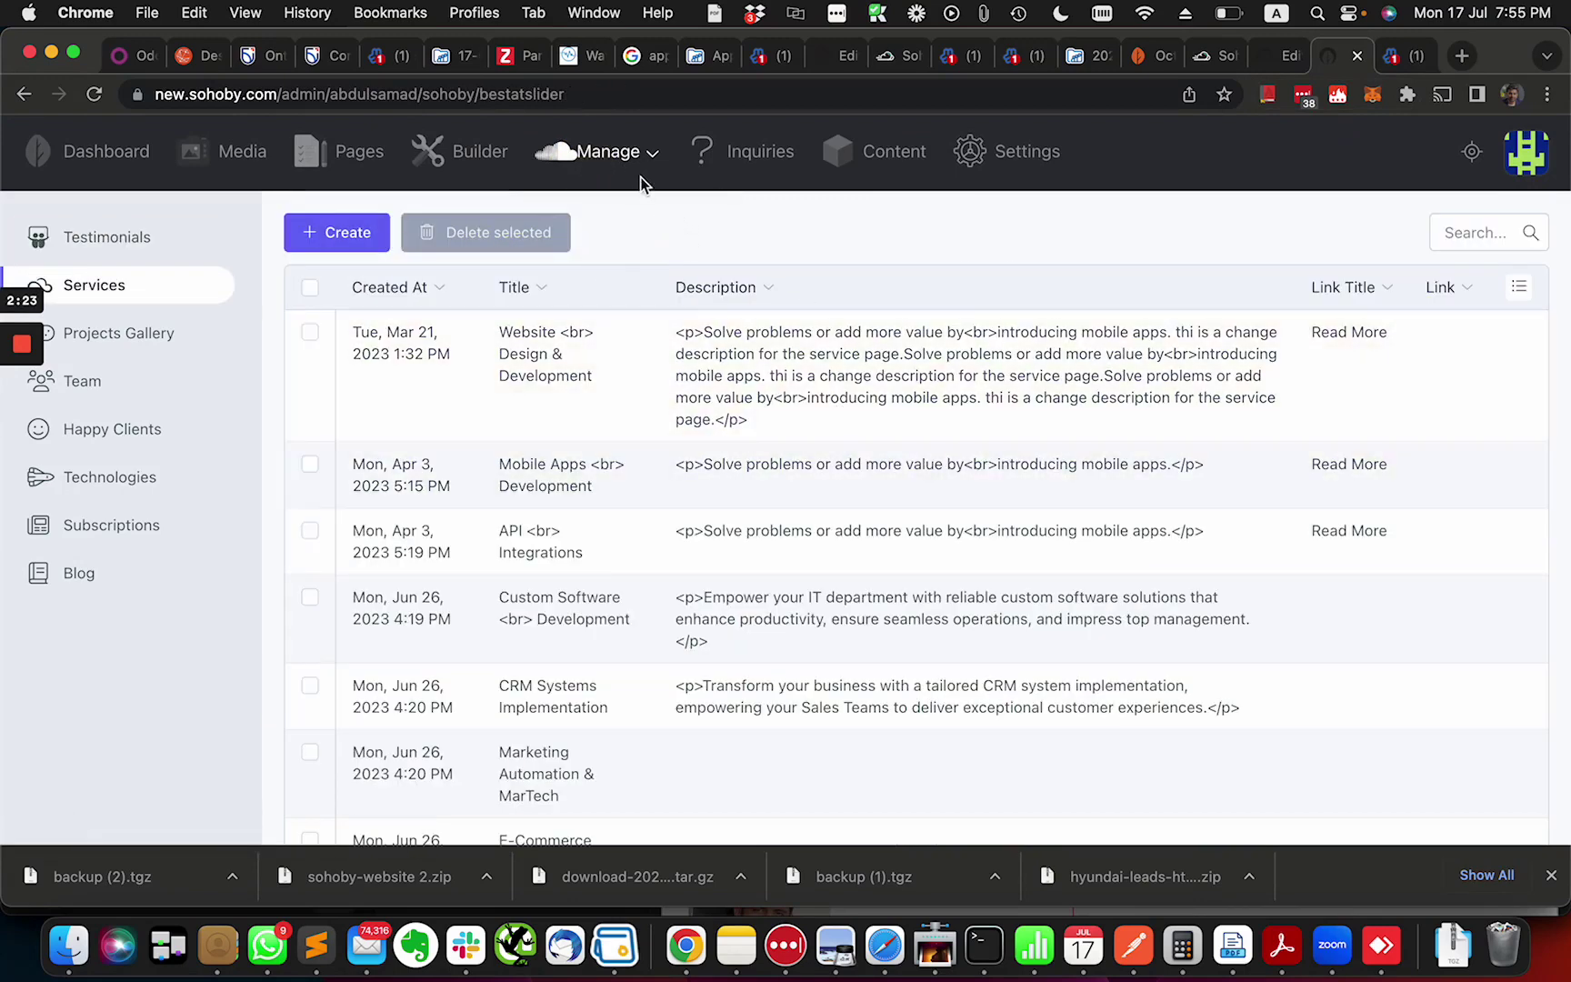
click(1265, 61)
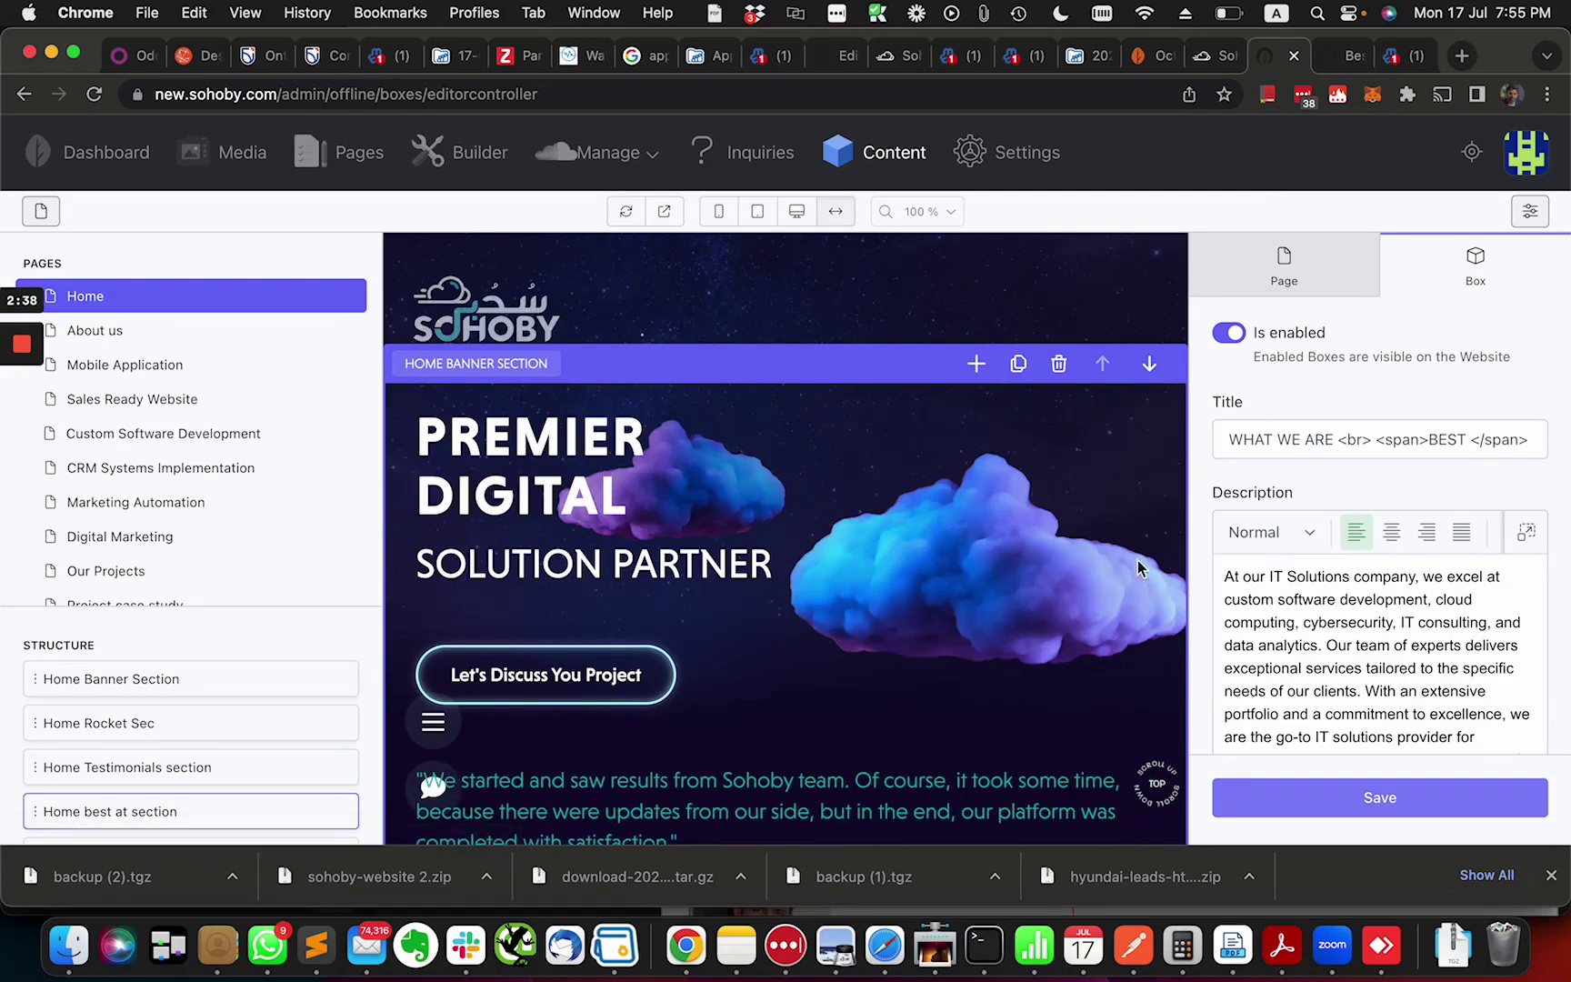
scroll(238, 403, down, 2)
scroll(215, 489, down, 2)
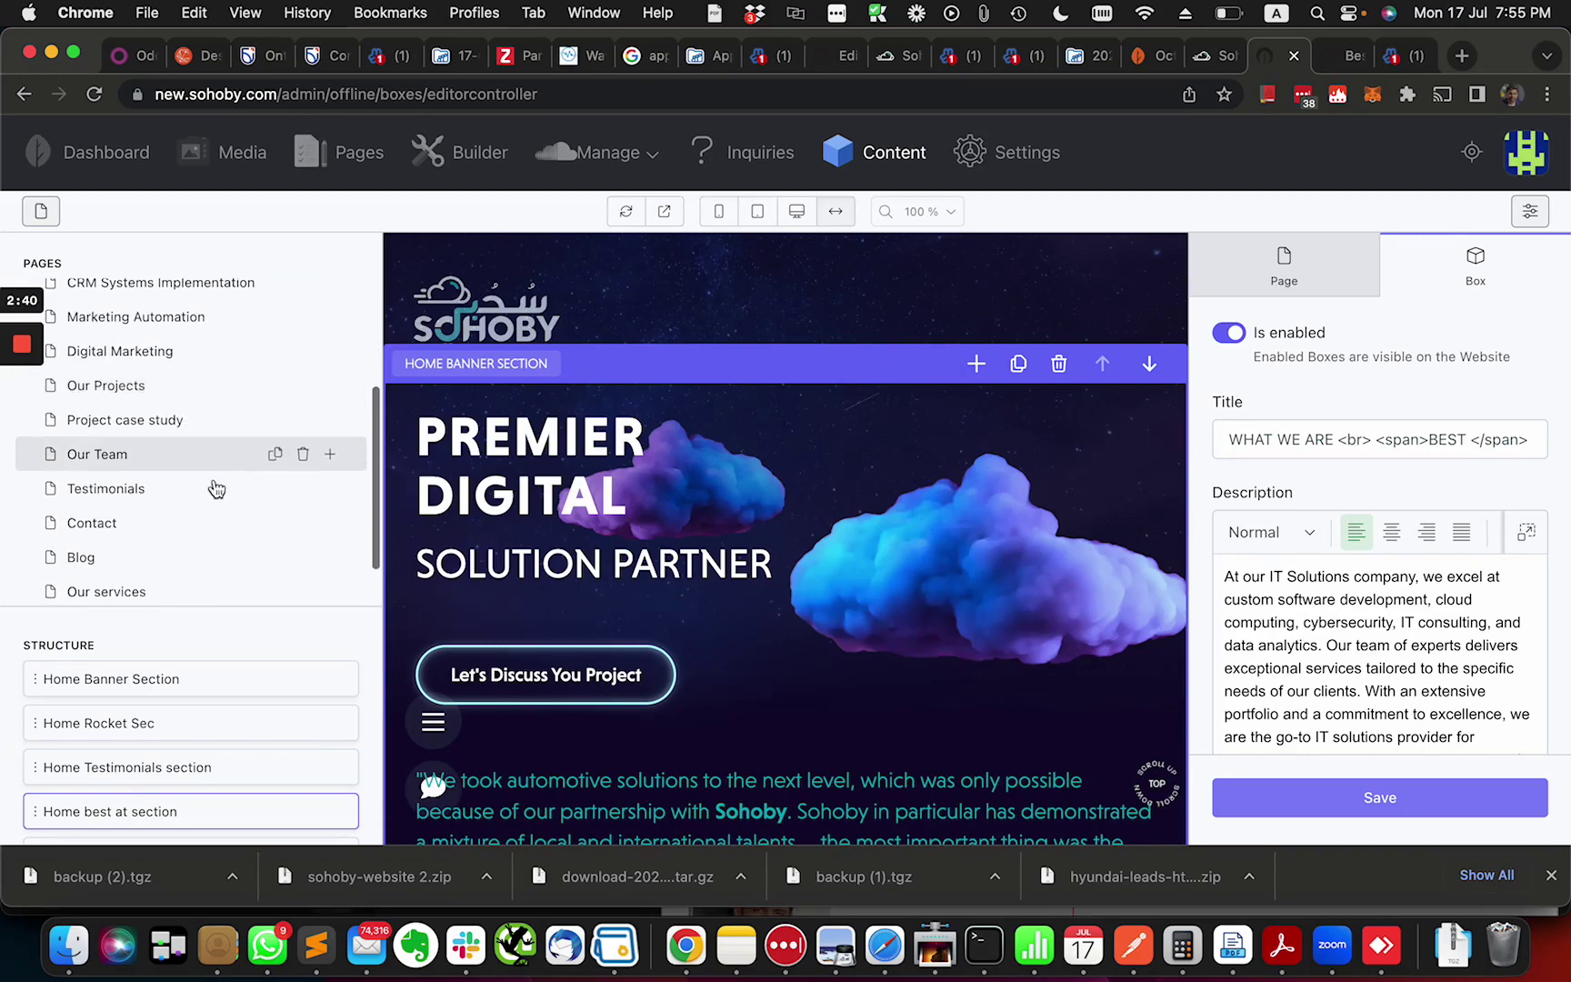
scroll(212, 538, down, 2)
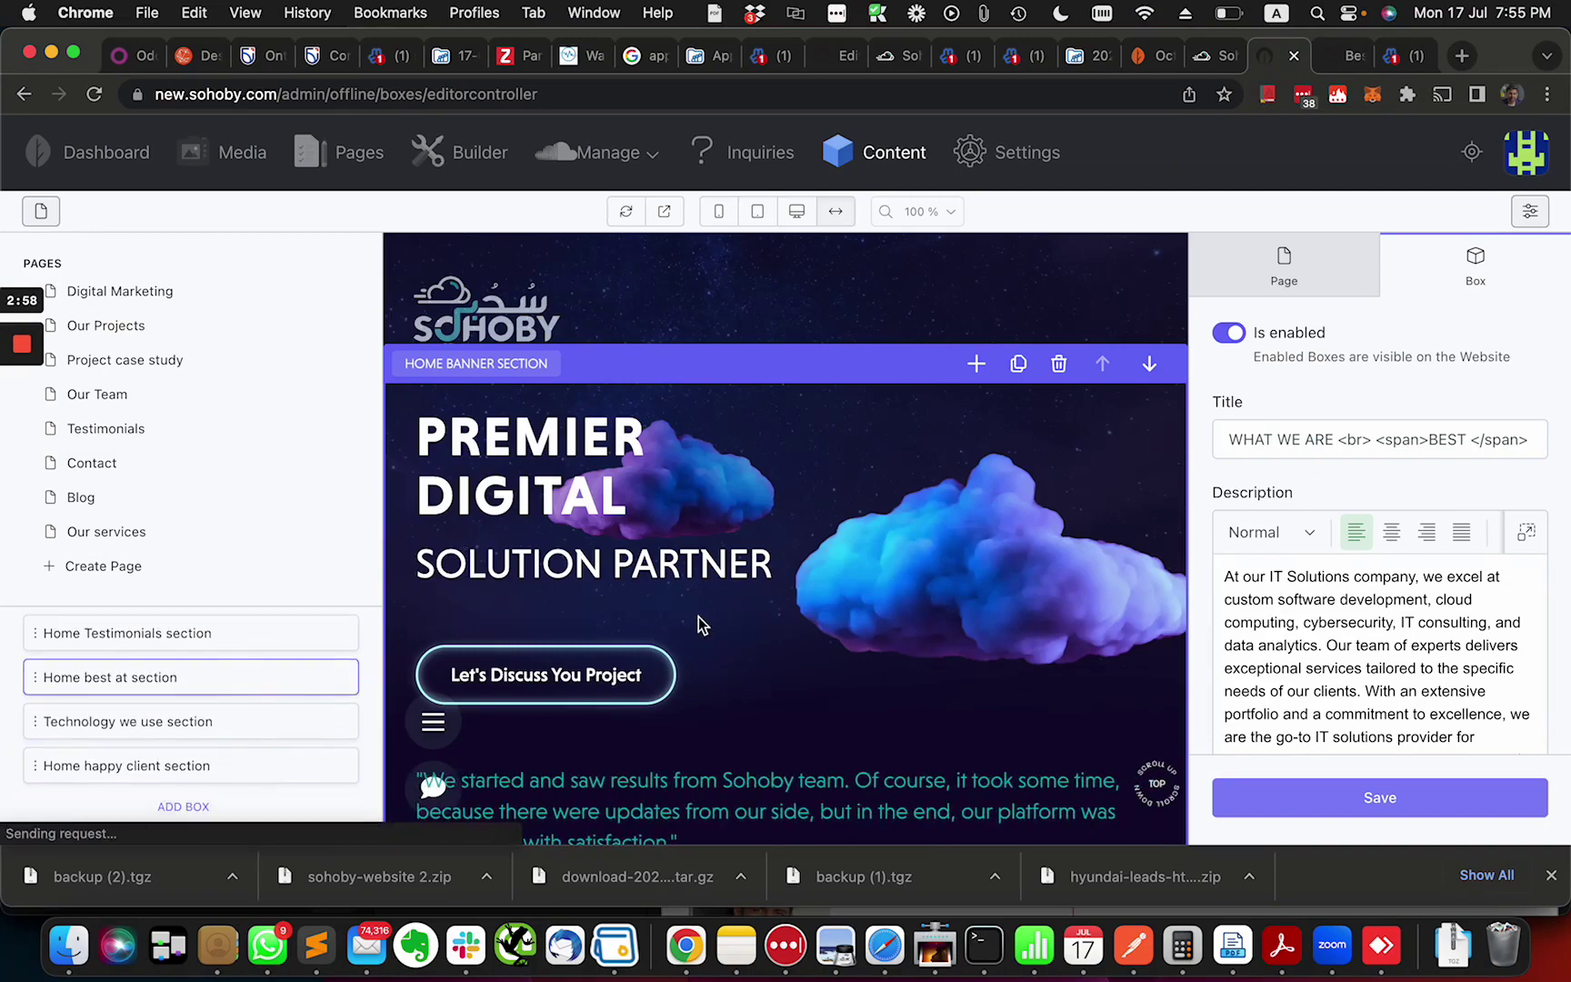
scroll(698, 616, down, 5)
Open the Select a Box library with ADD BOX
click(184, 806)
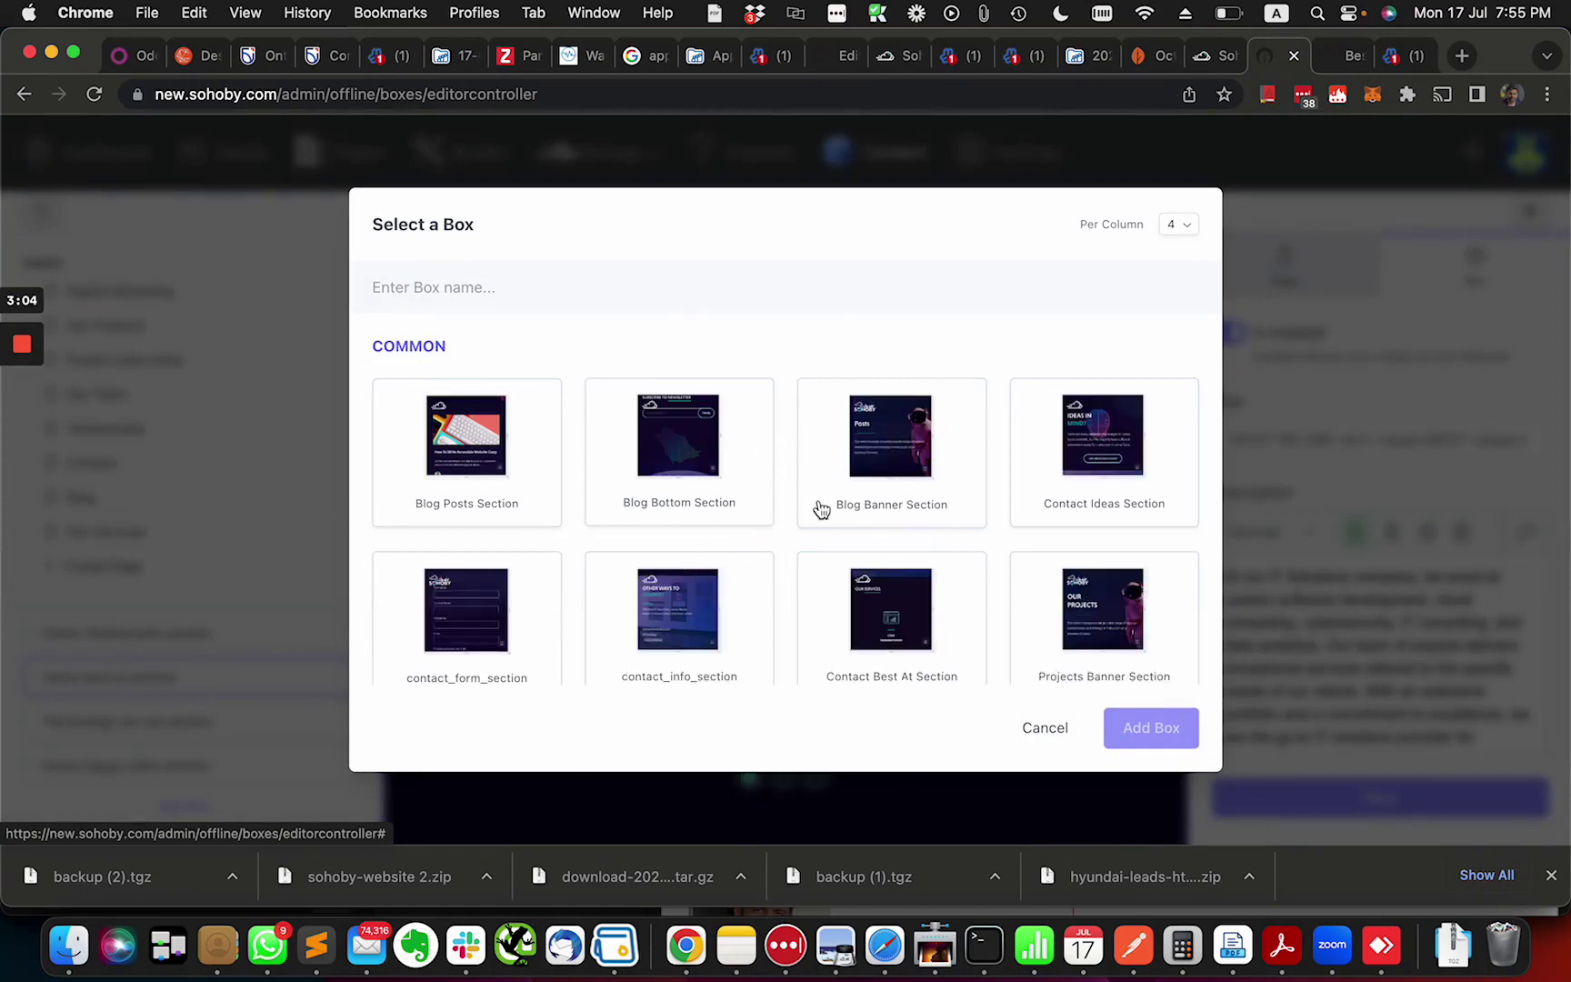
scroll(821, 509, down, 5)
scroll(849, 520, down, 2)
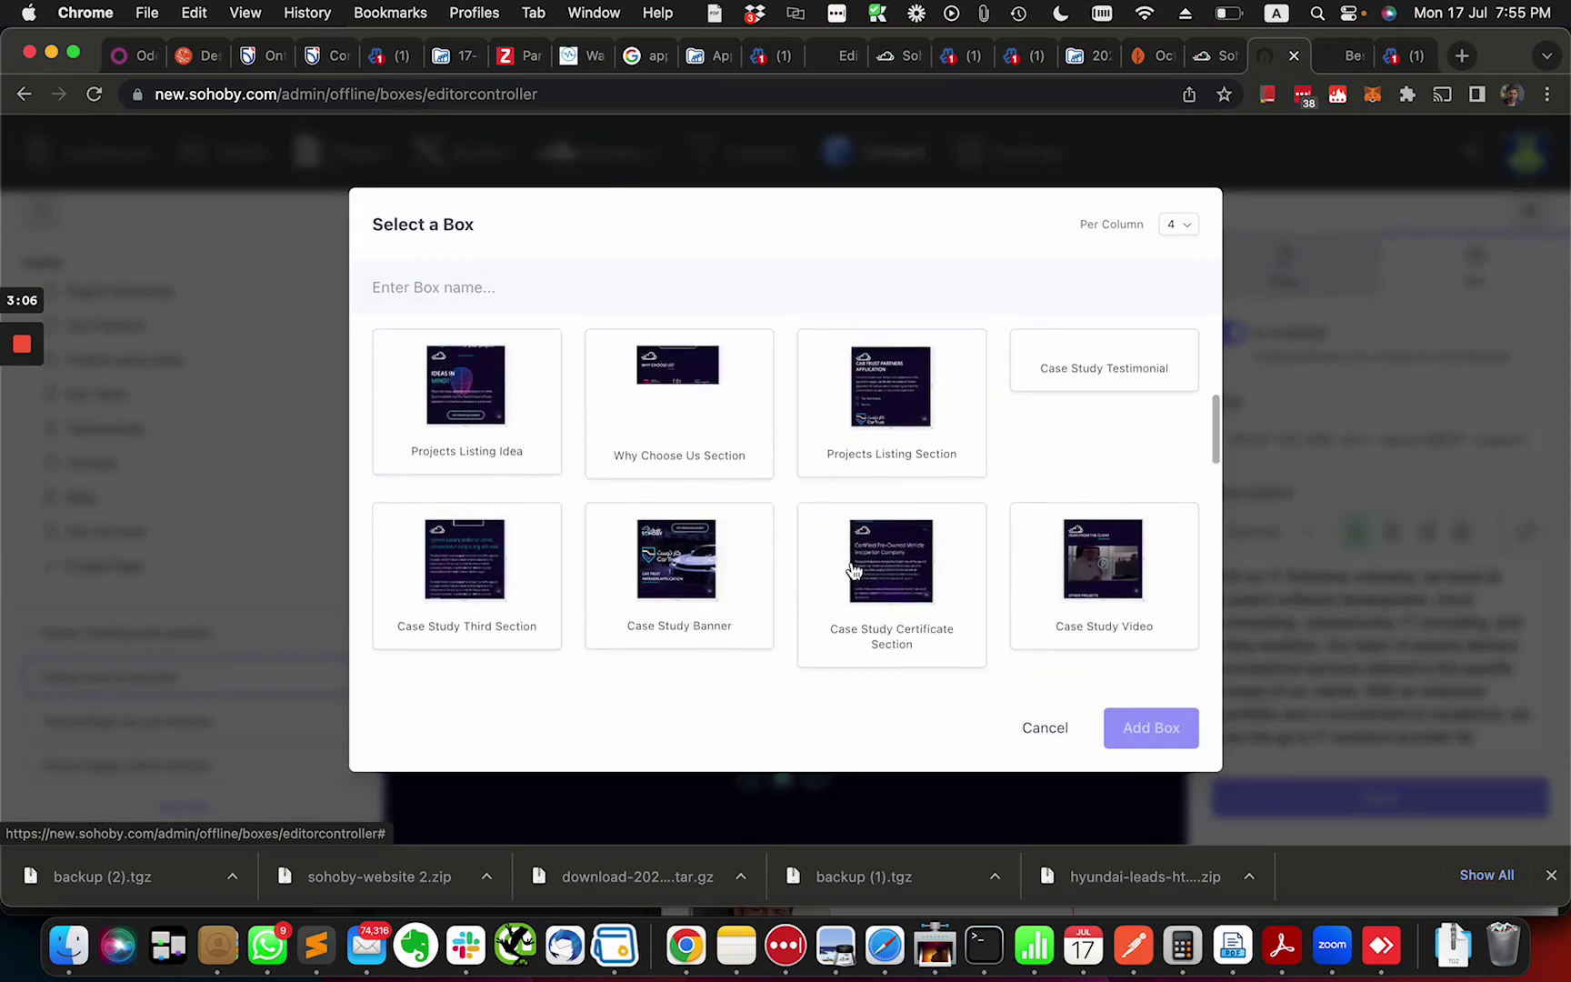
scroll(853, 571, up, 2)
scroll(933, 527, down, 1)
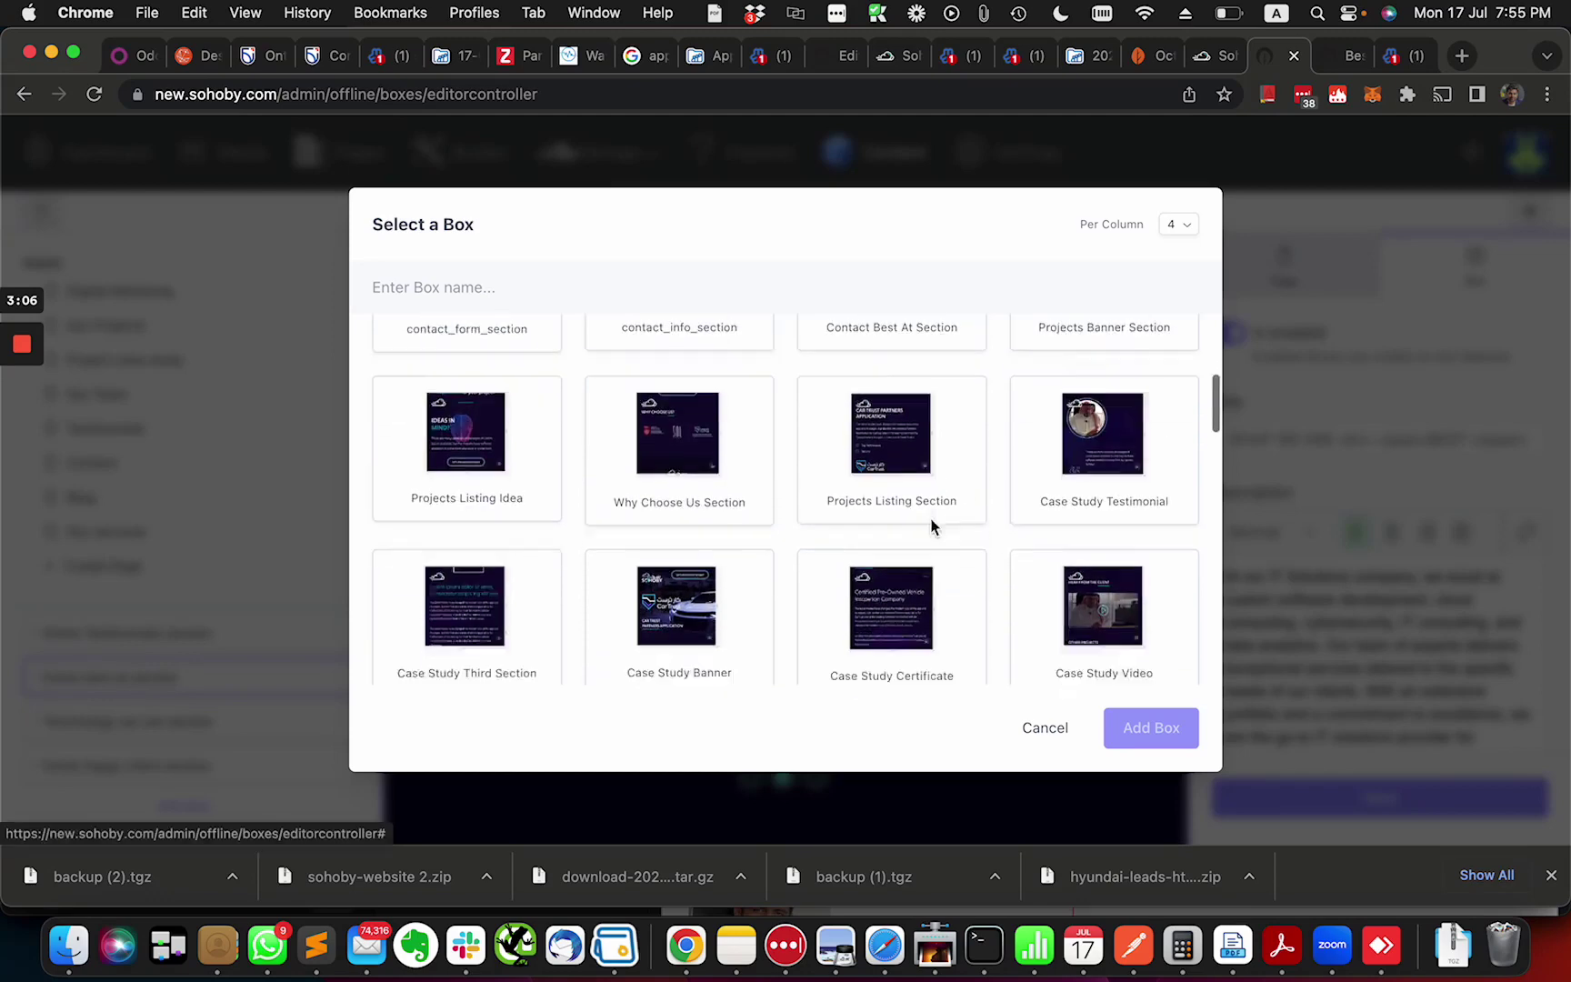
scroll(884, 540, down, 4)
scroll(889, 568, down, 3)
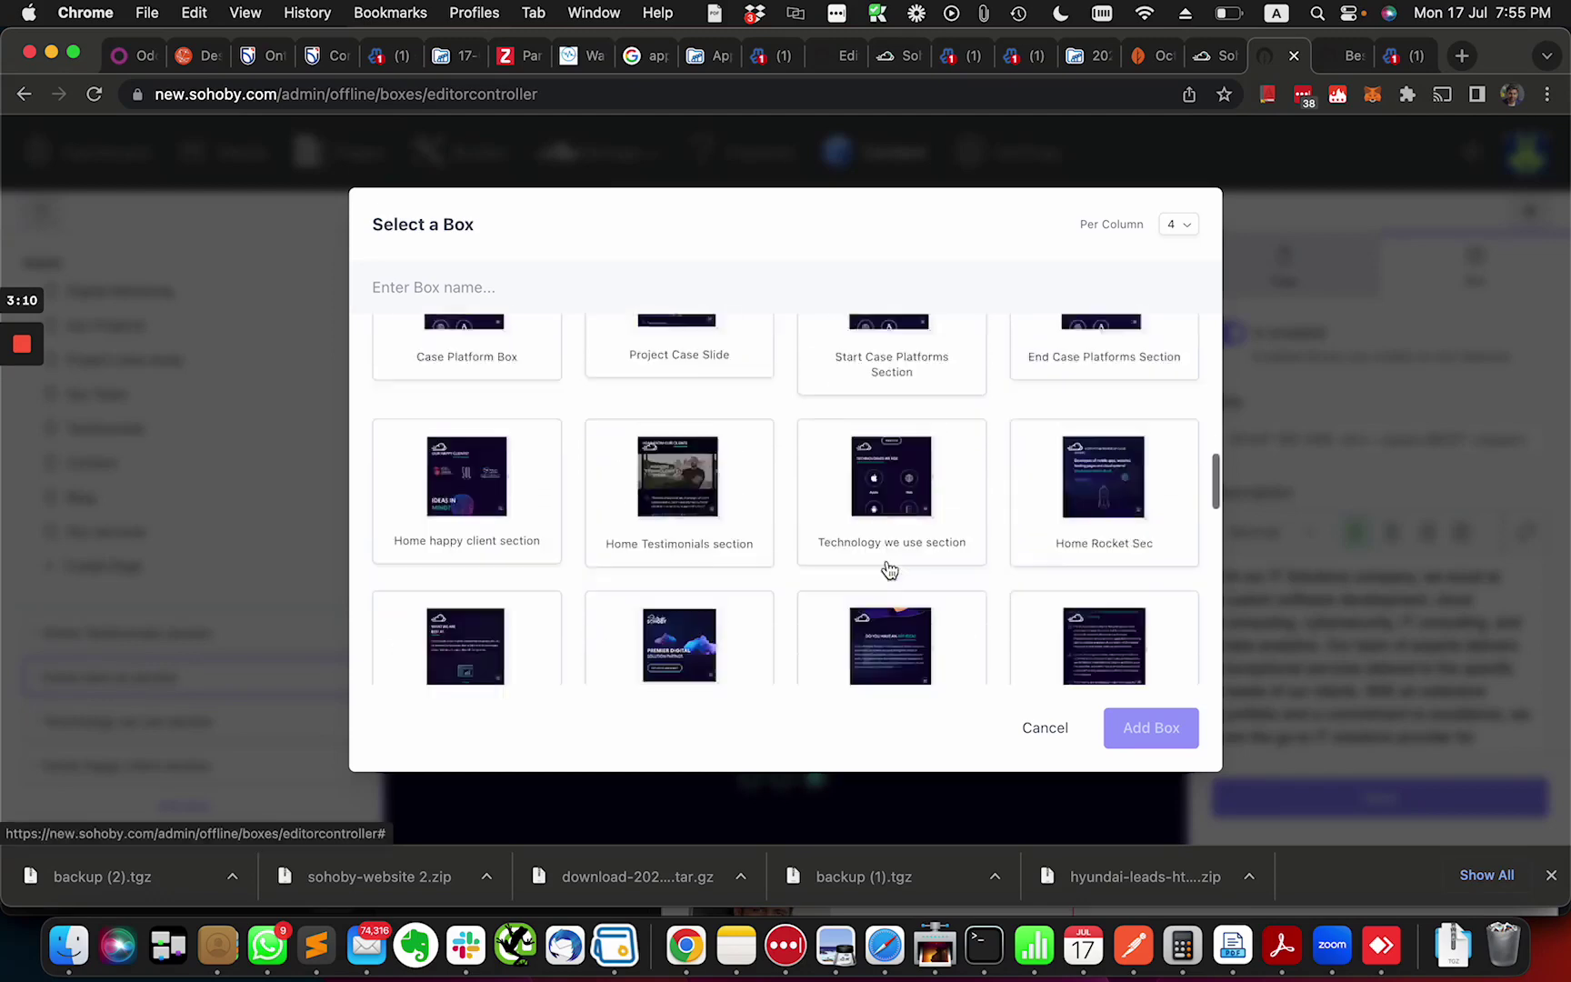
scroll(888, 568, down, 5)
scroll(889, 569, down, 5)
scroll(889, 569, down, 2)
scroll(889, 569, up, 2)
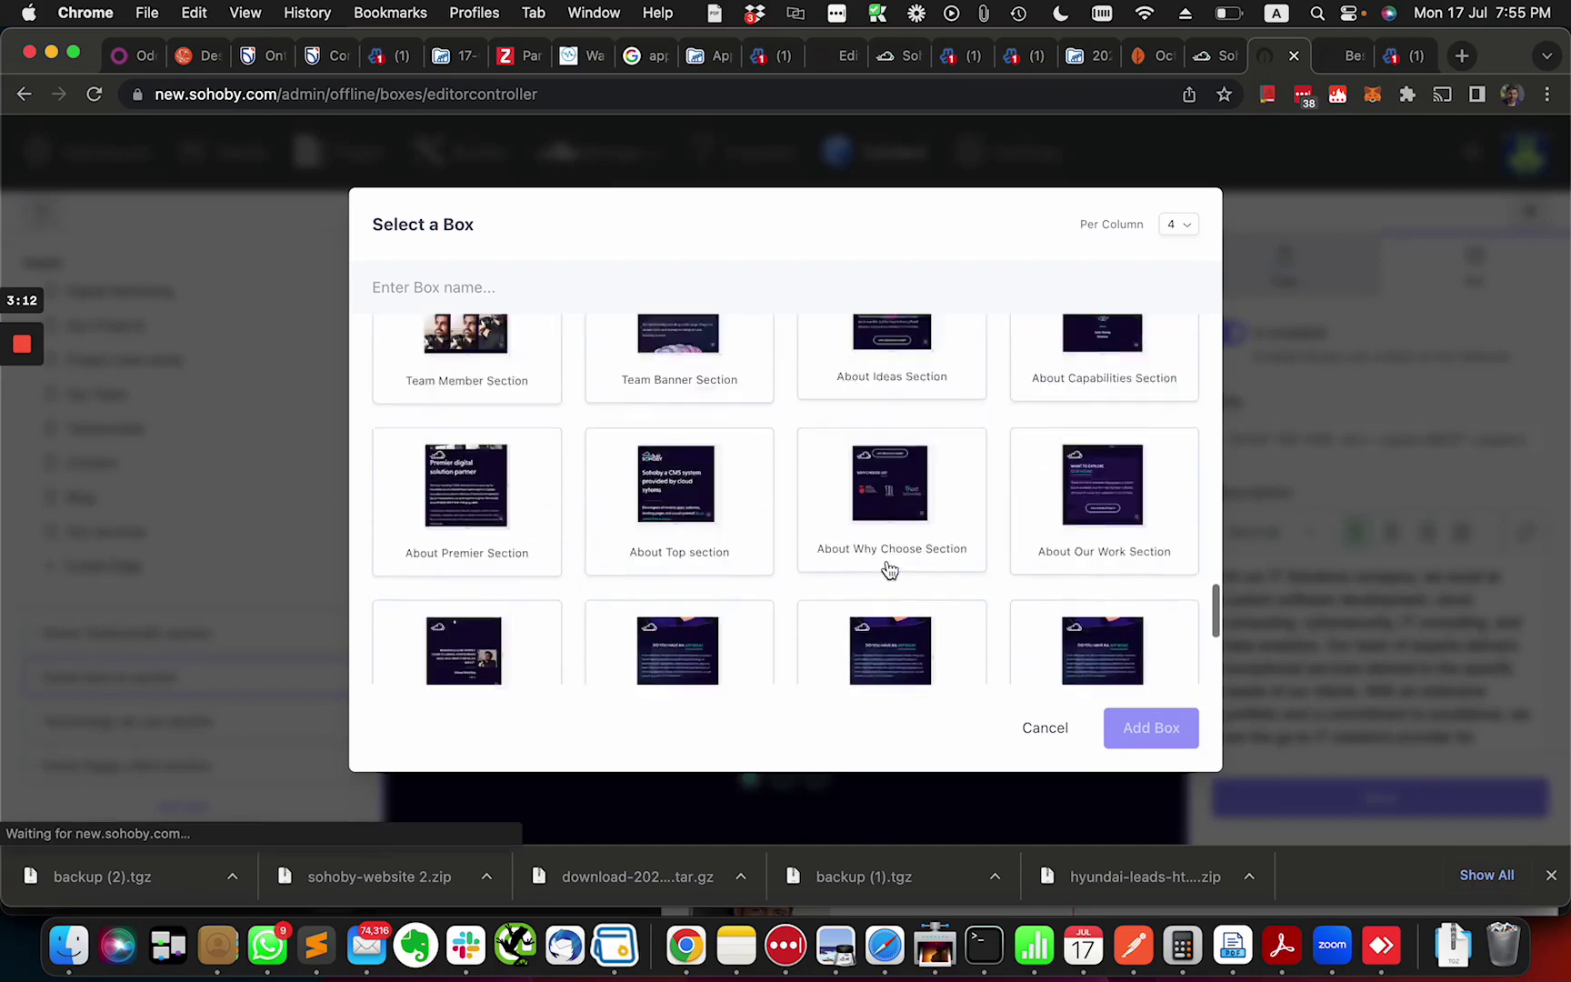
scroll(890, 569, up, 3)
scroll(889, 570, up, 10)
scroll(889, 569, up, 2)
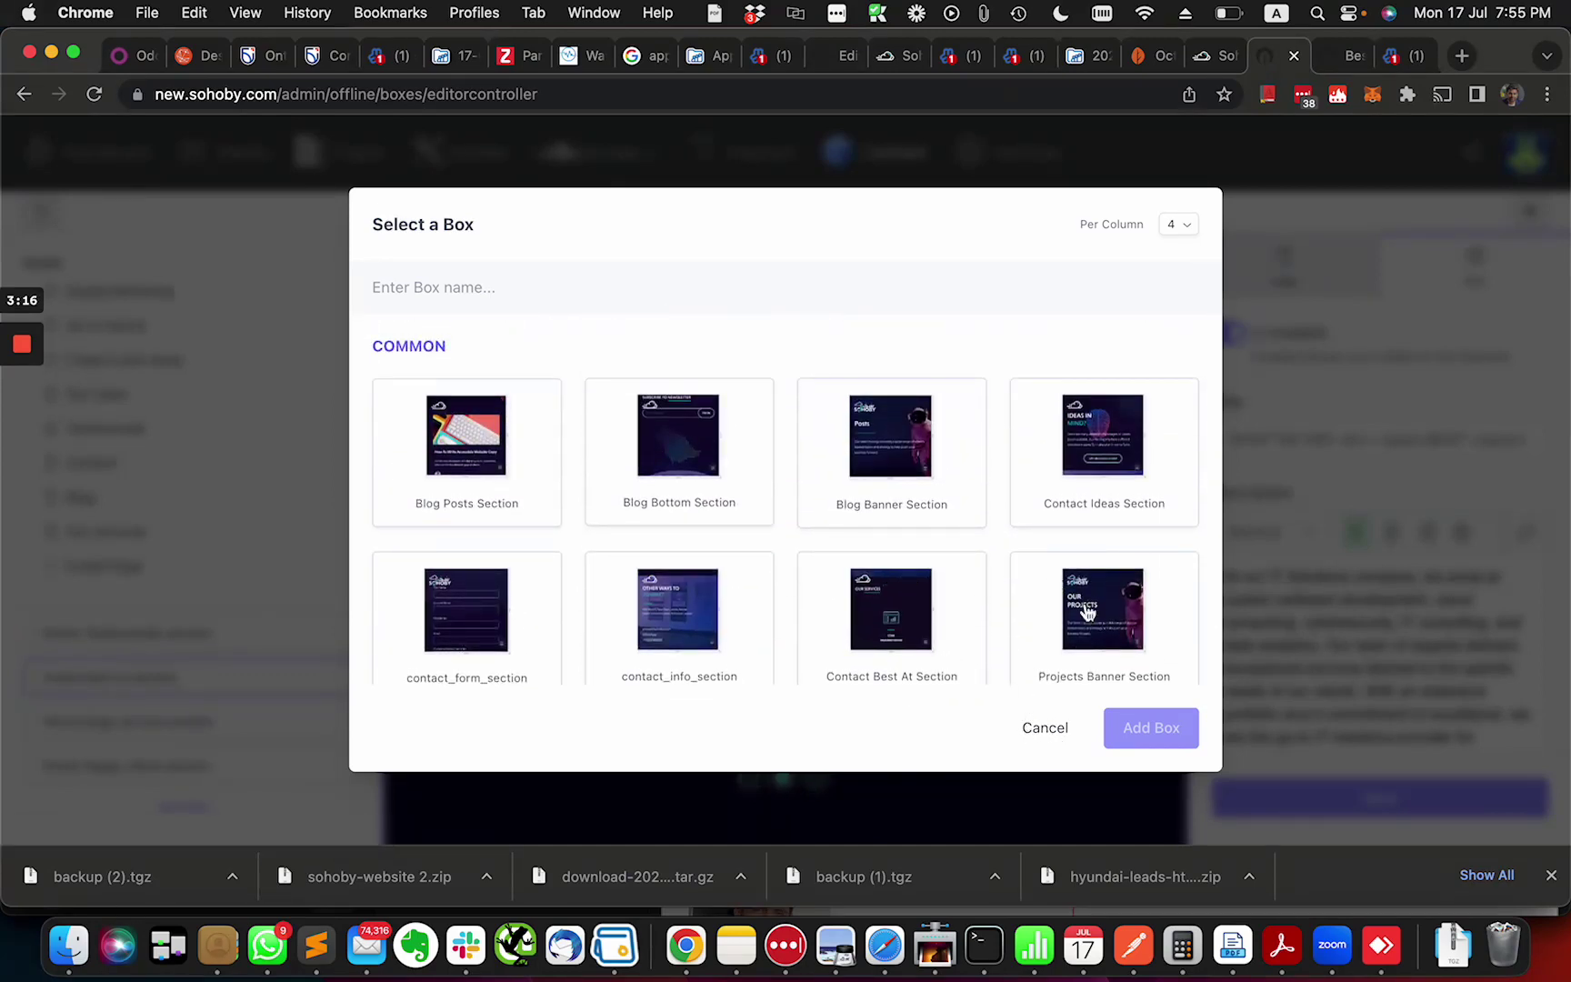
click(1045, 728)
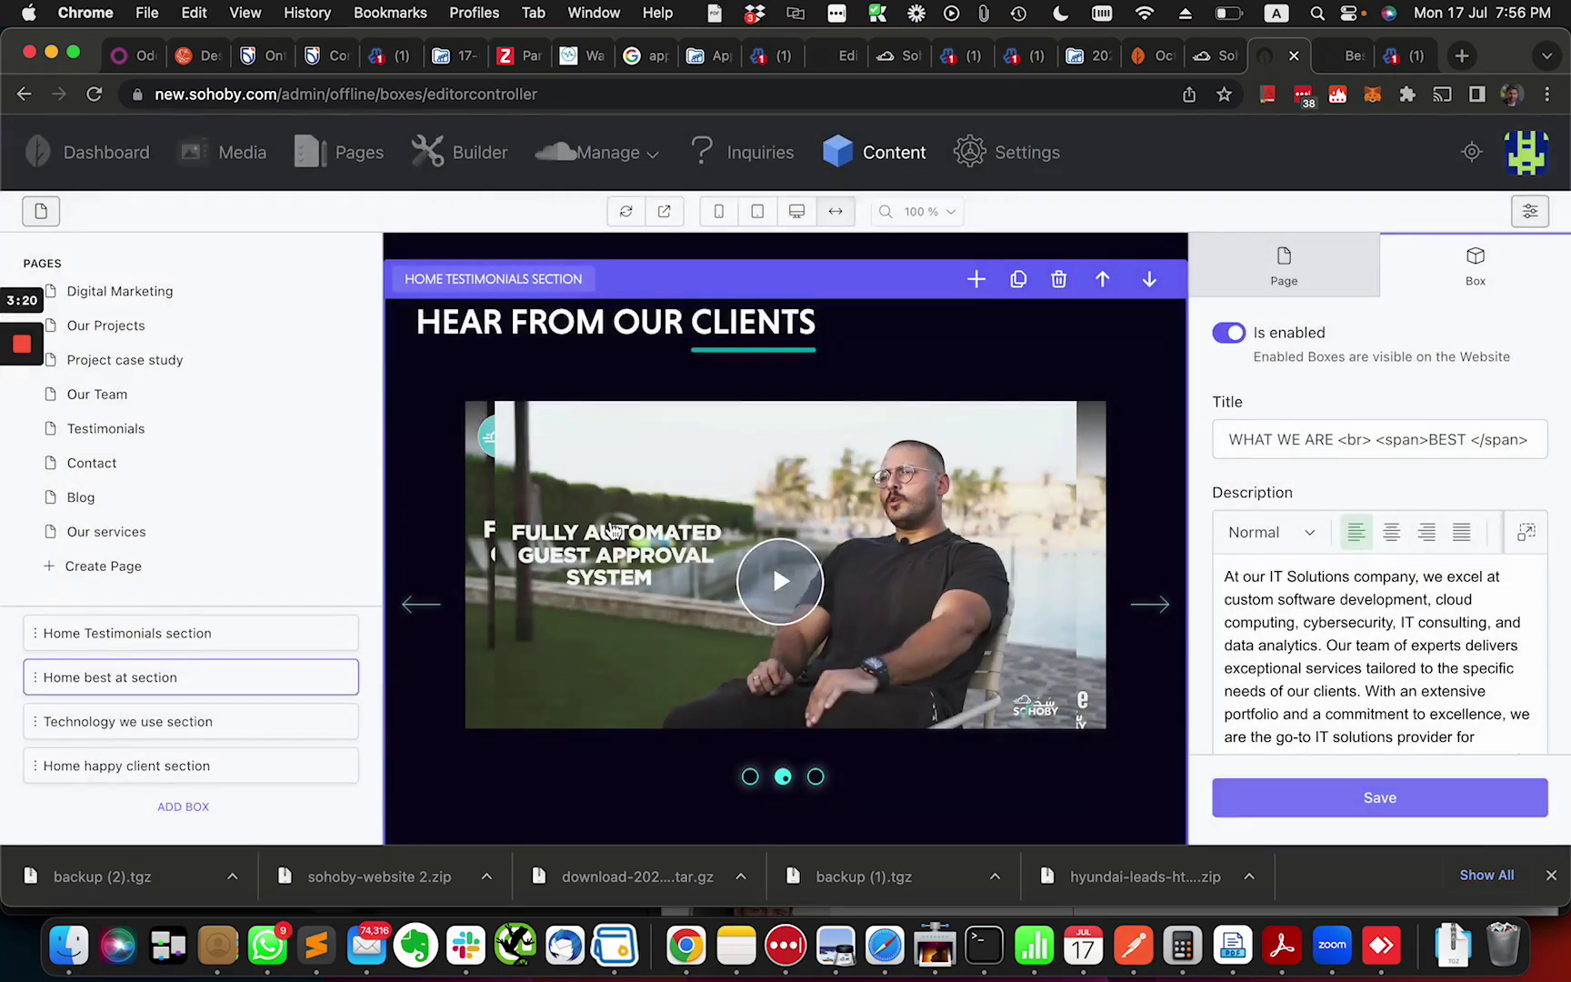
click(184, 806)
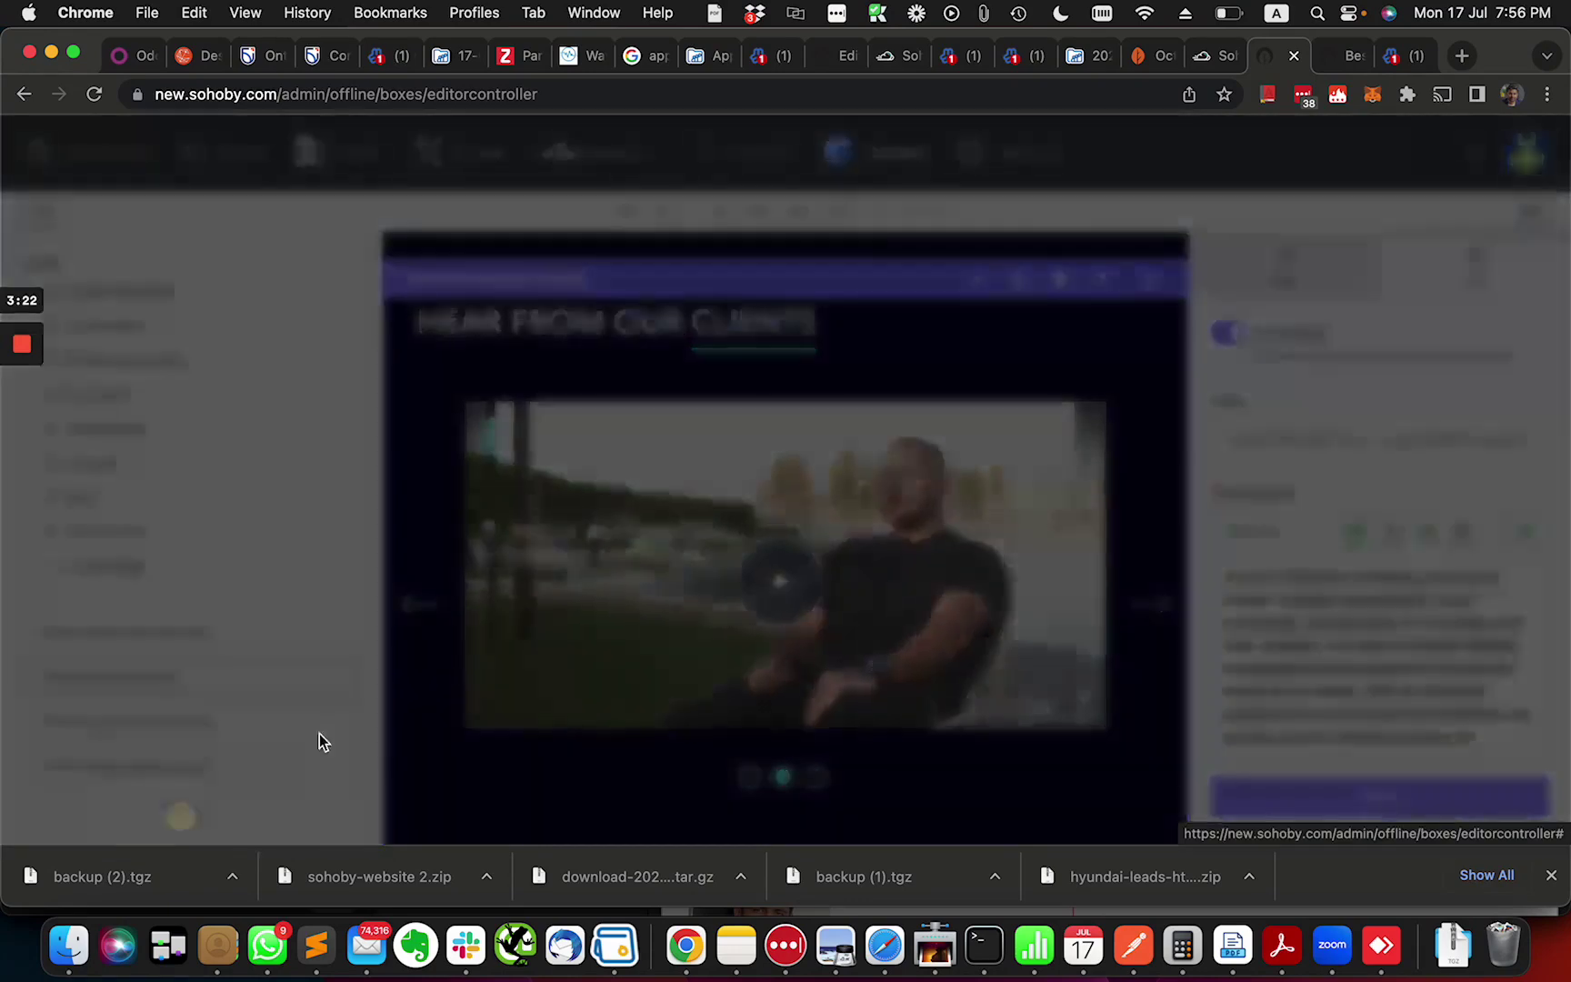
scroll(894, 500, down, 1)
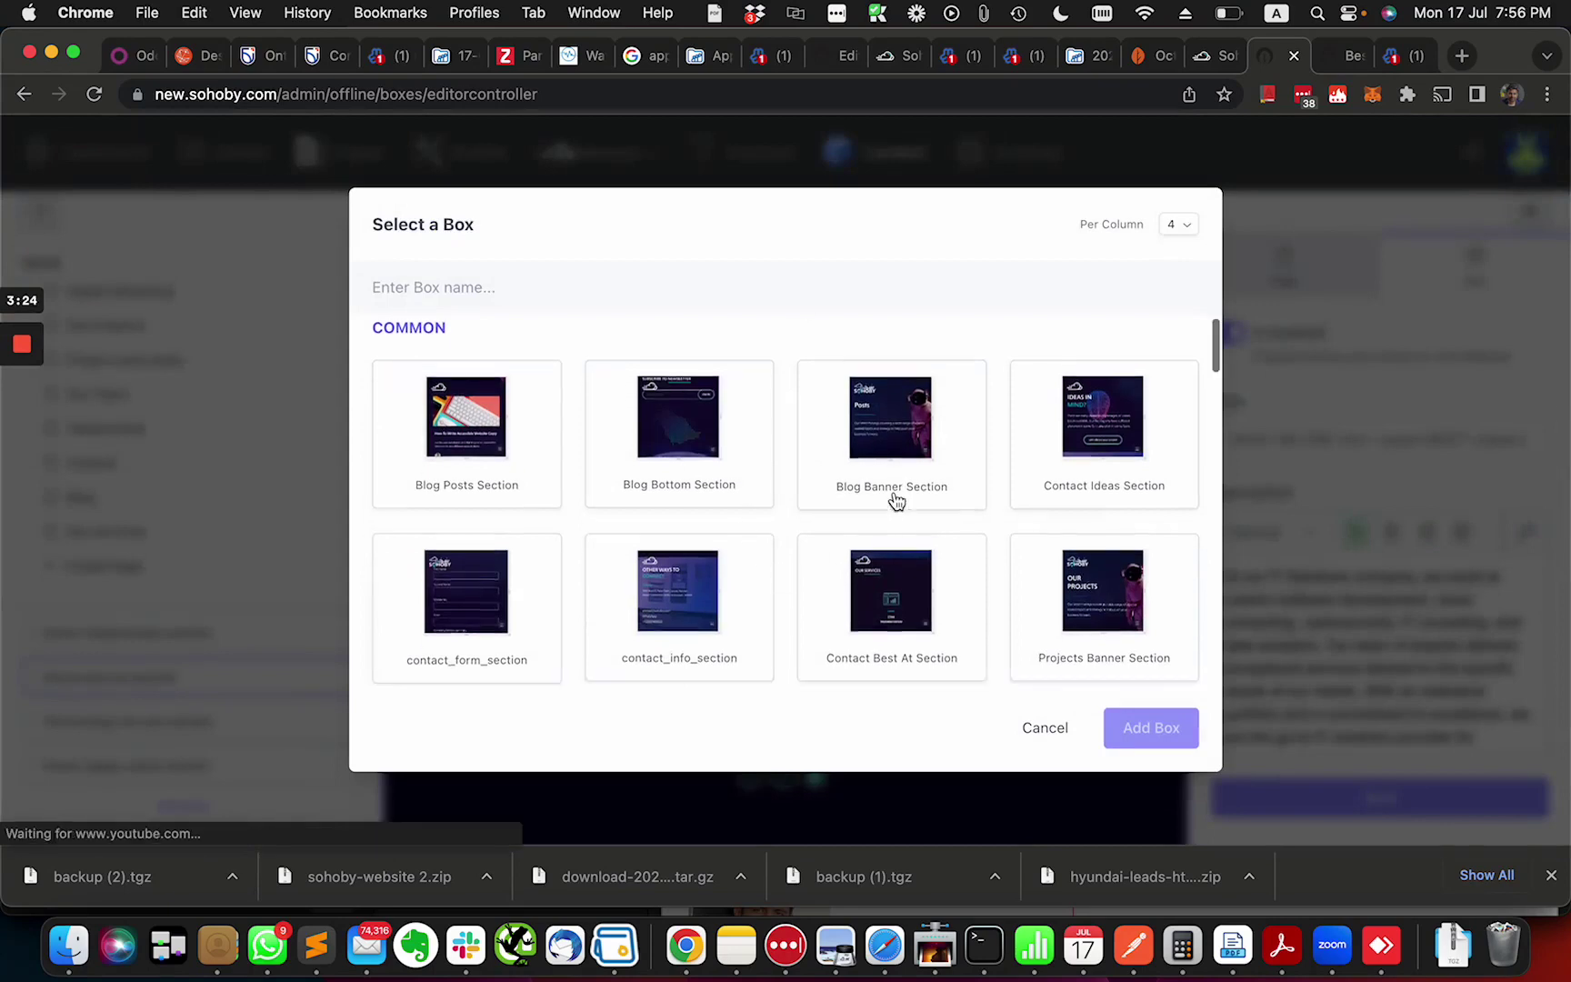
scroll(978, 544, down, 2)
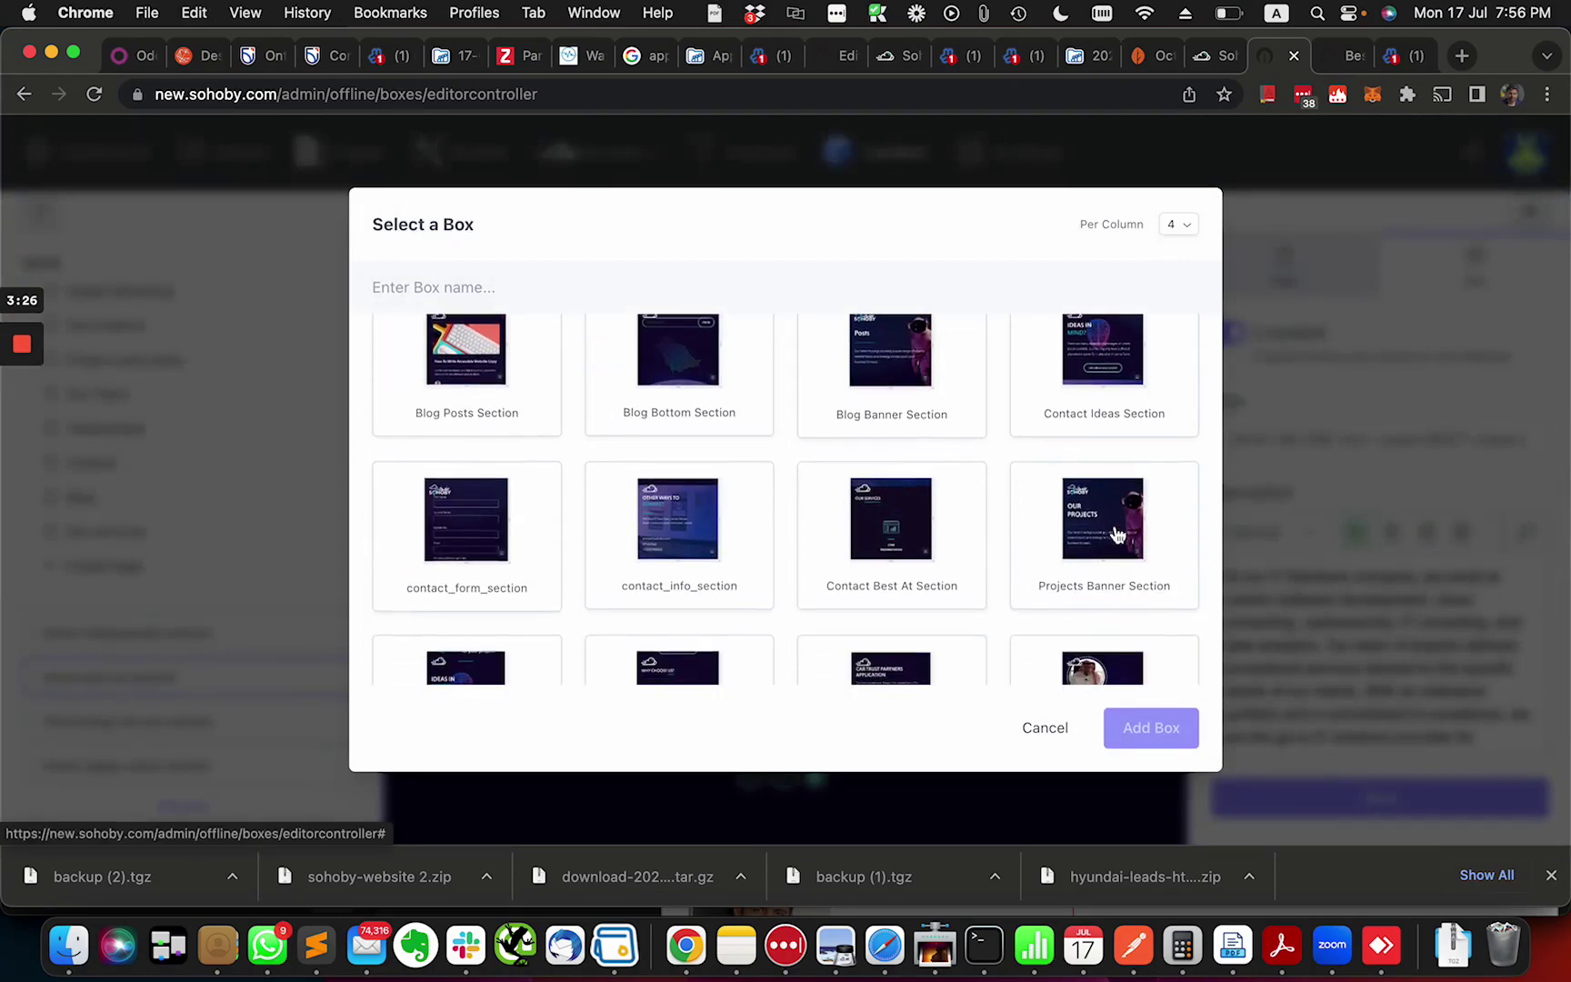
scroll(923, 527, down, 5)
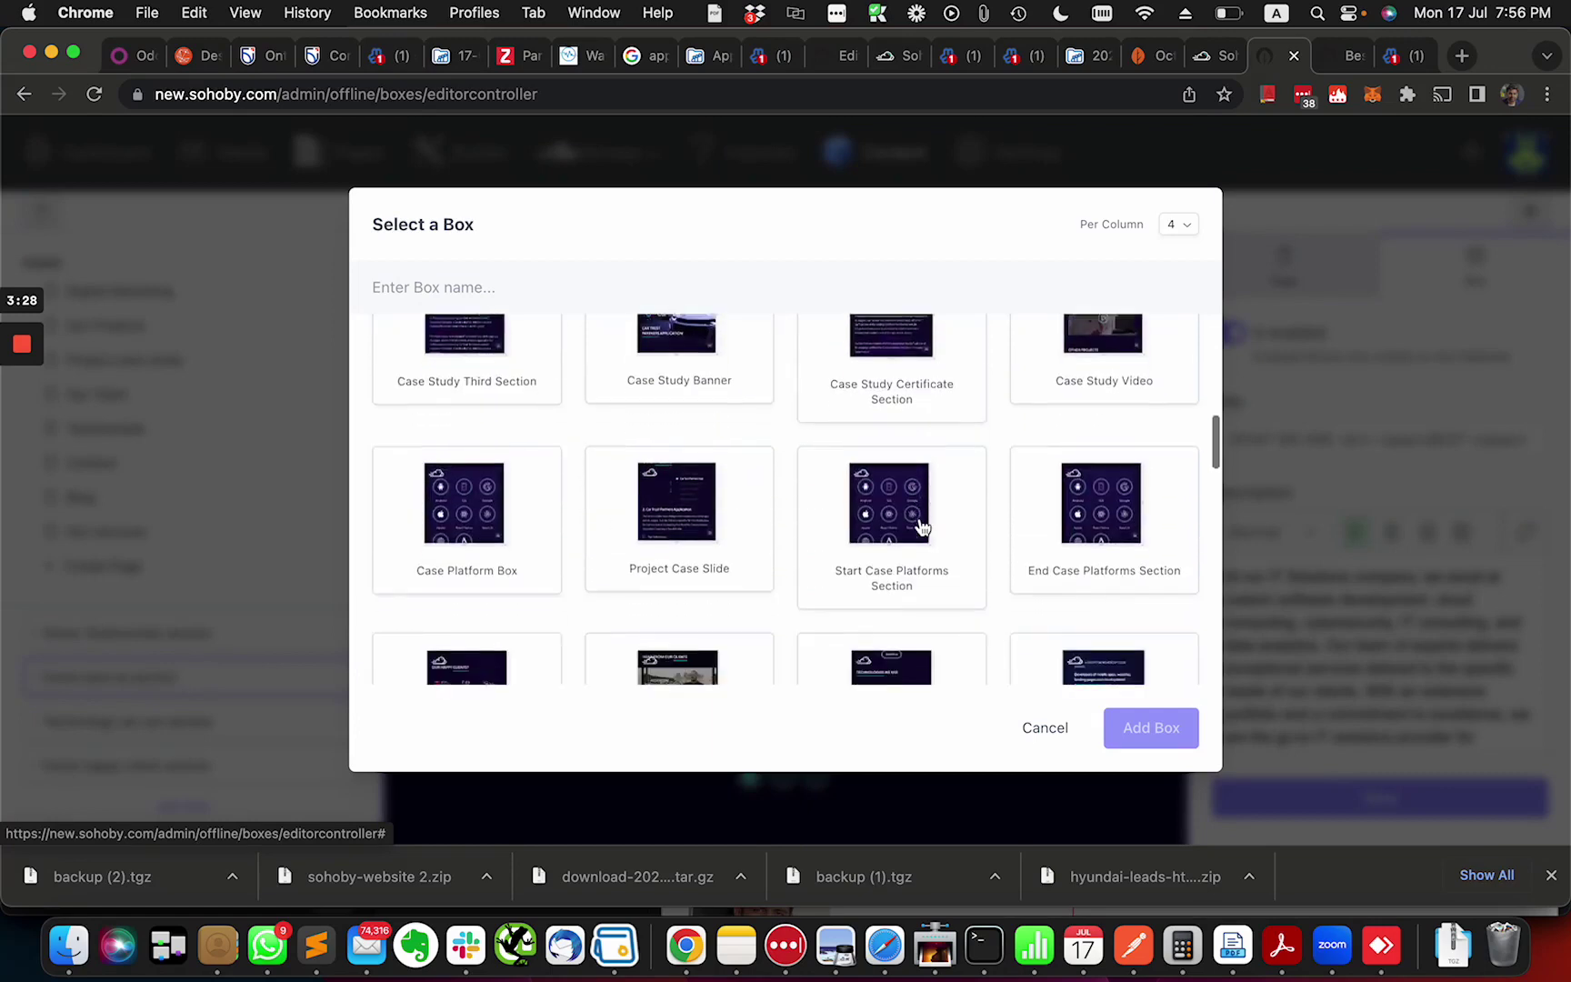
scroll(922, 527, down, 5)
scroll(919, 526, down, 5)
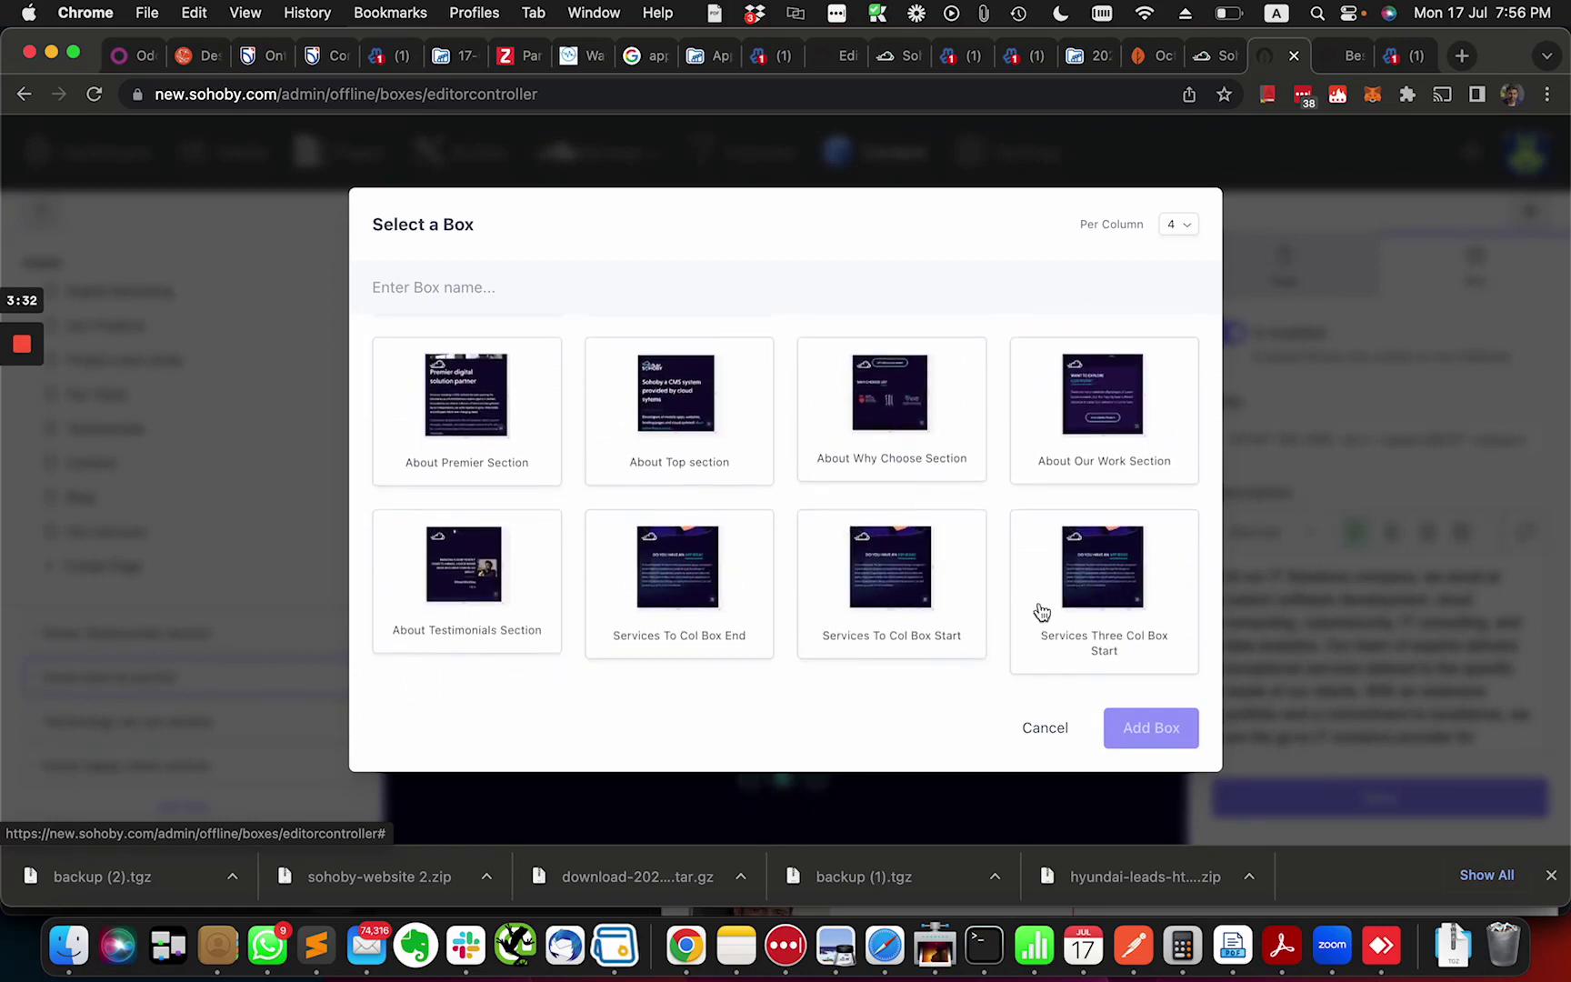
Cancel the Select a Box dialog after browsing the About and Services cards
click(1039, 738)
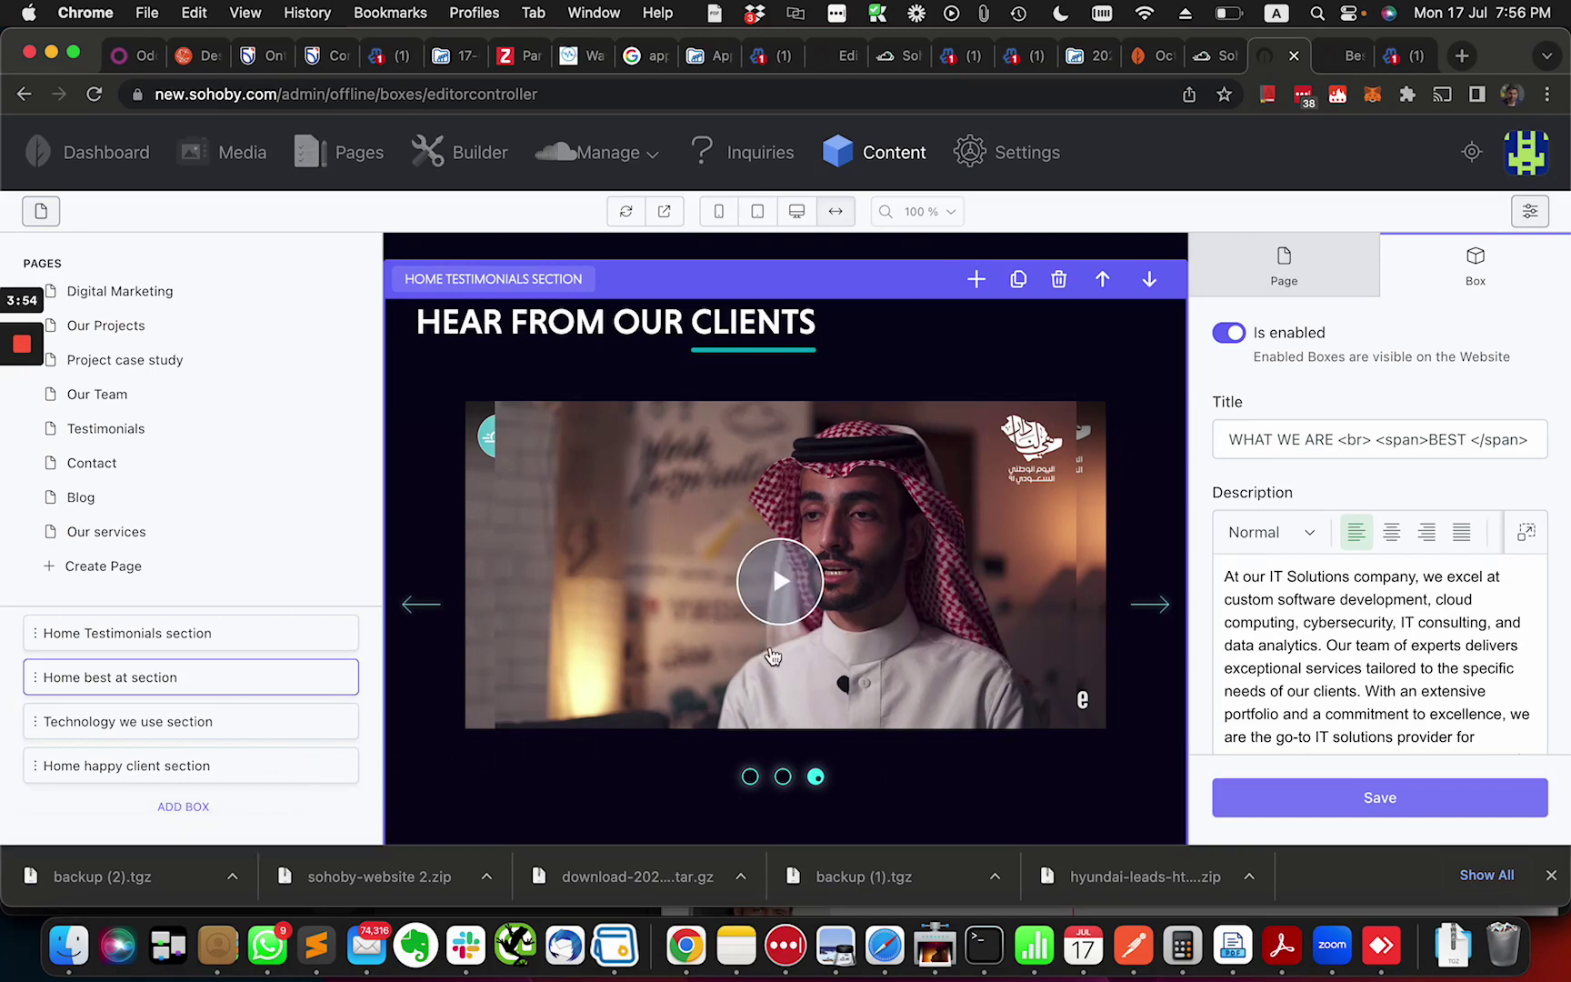
scroll(779, 595, down, 5)
scroll(780, 597, down, 3)
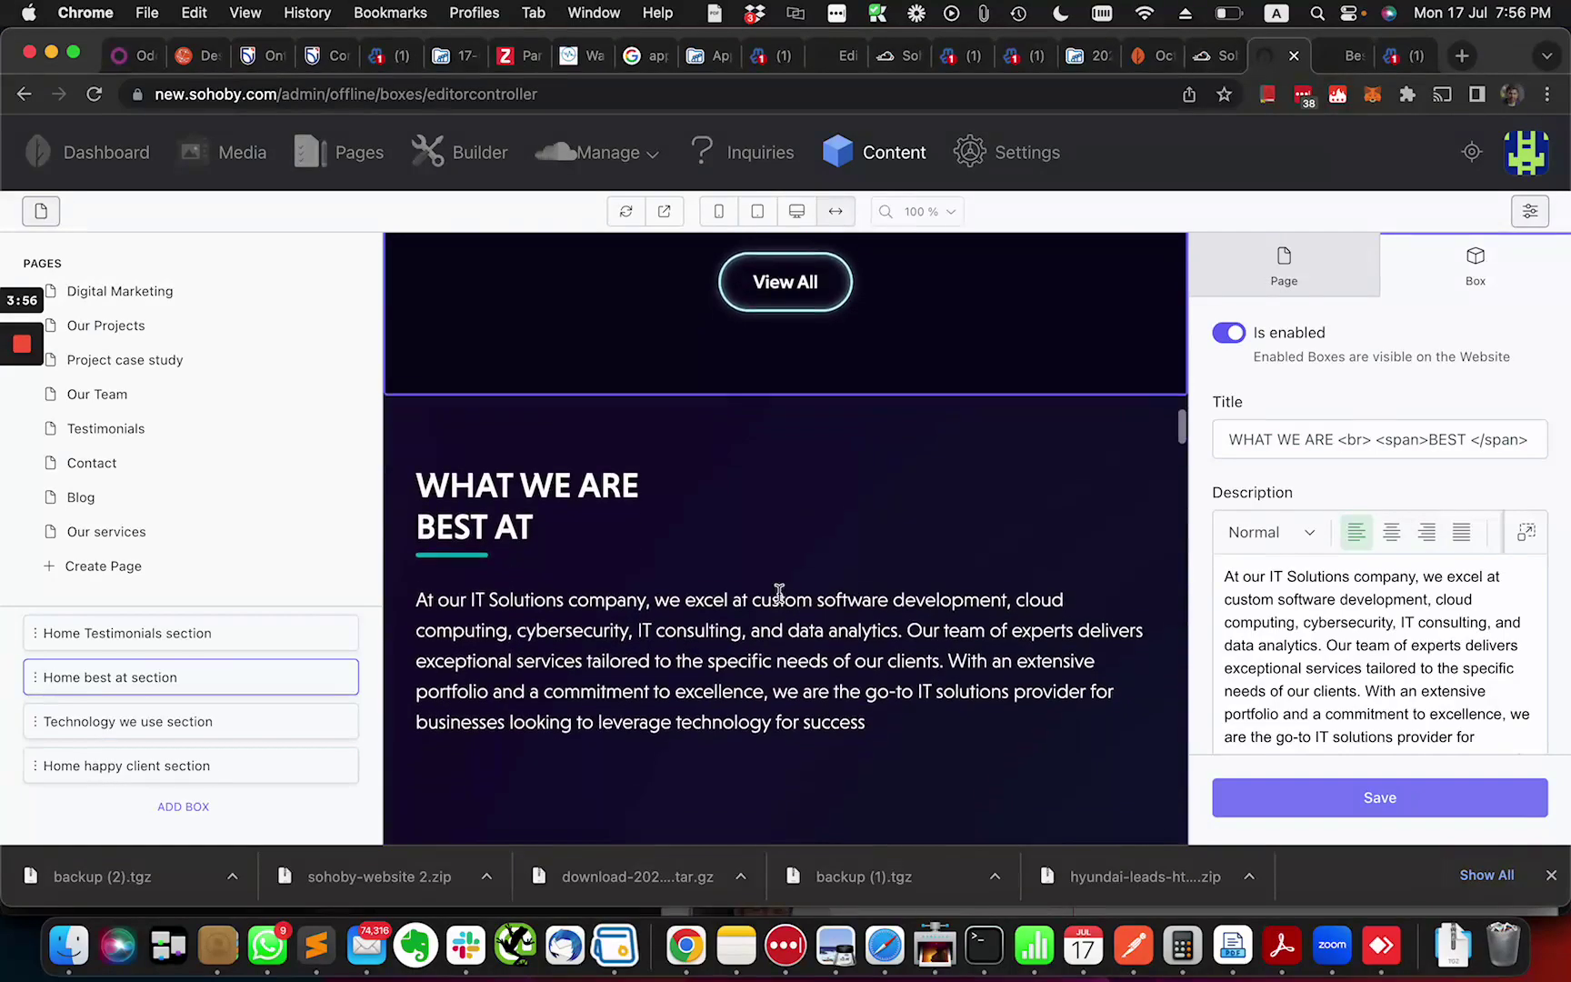
scroll(782, 601, down, 3)
scroll(782, 601, down, 5)
scroll(777, 601, up, 3)
scroll(778, 597, up, 3)
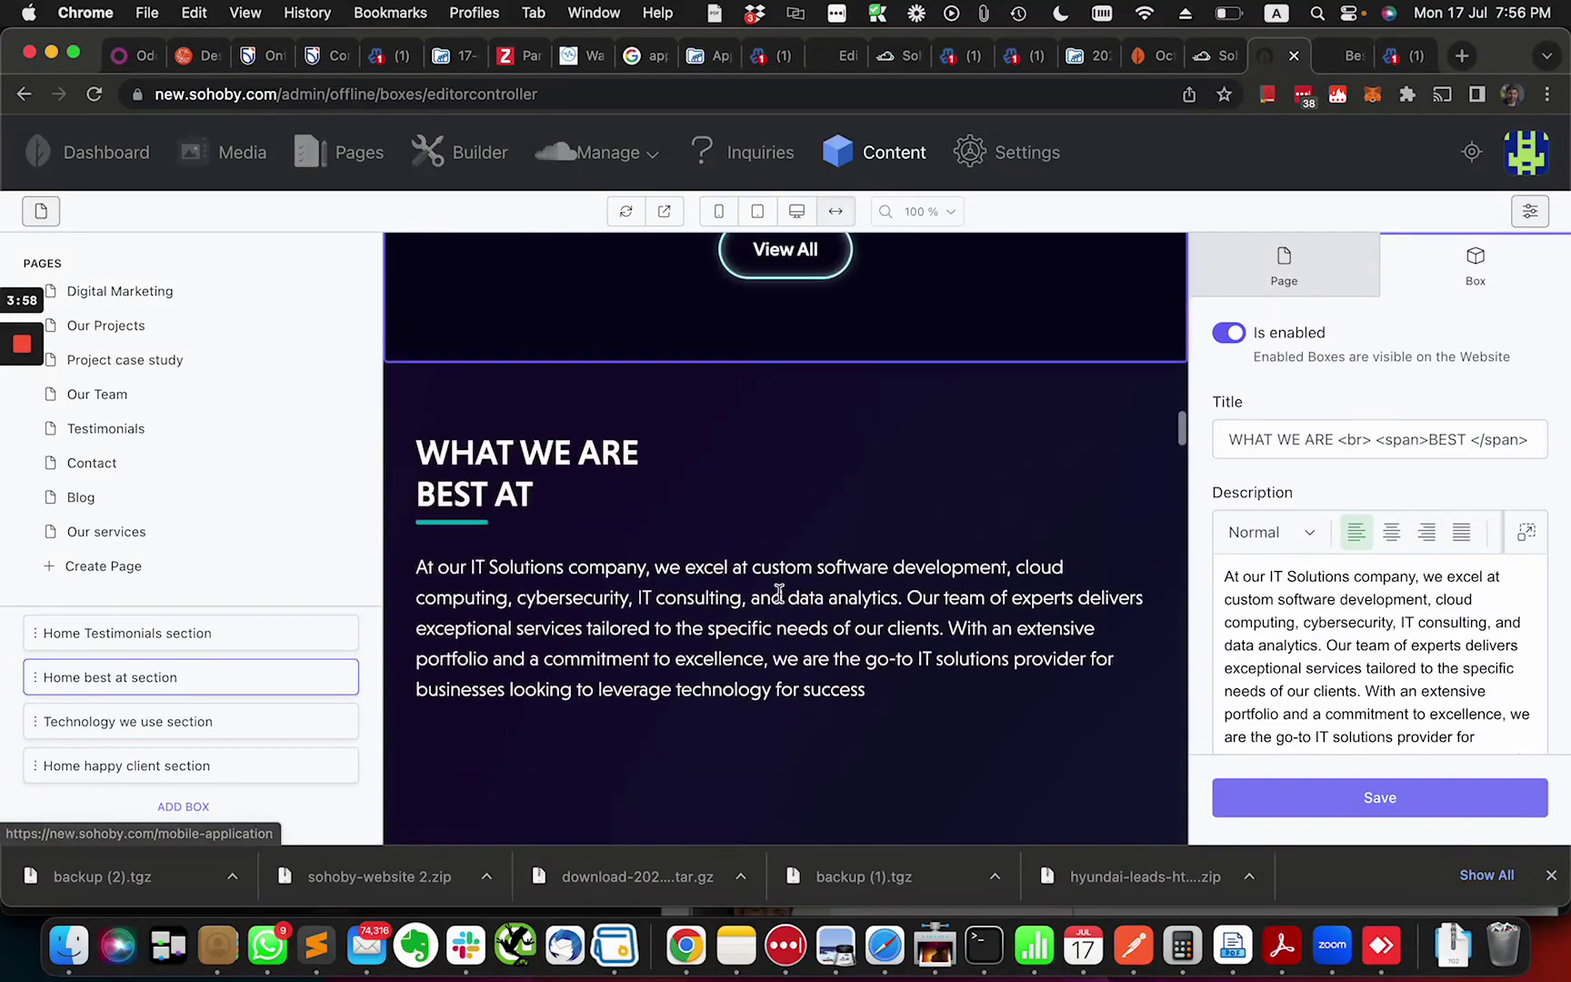
scroll(773, 577, up, 1)
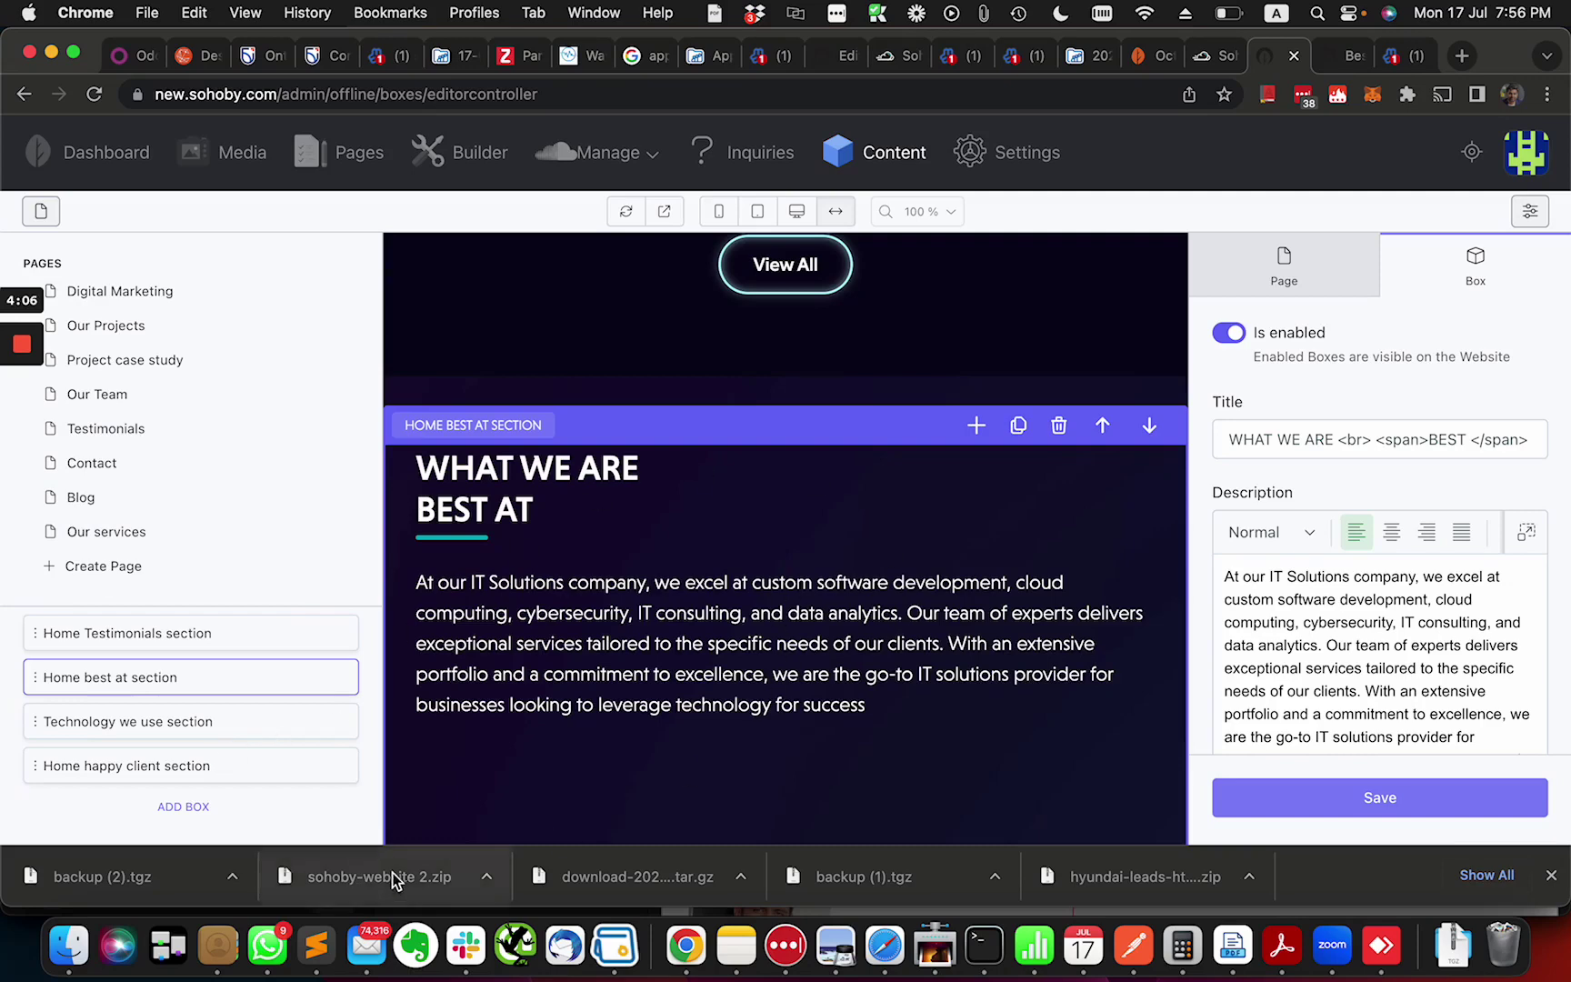
Bring up the box library from the What We Are Best At section of the Home page
click(187, 806)
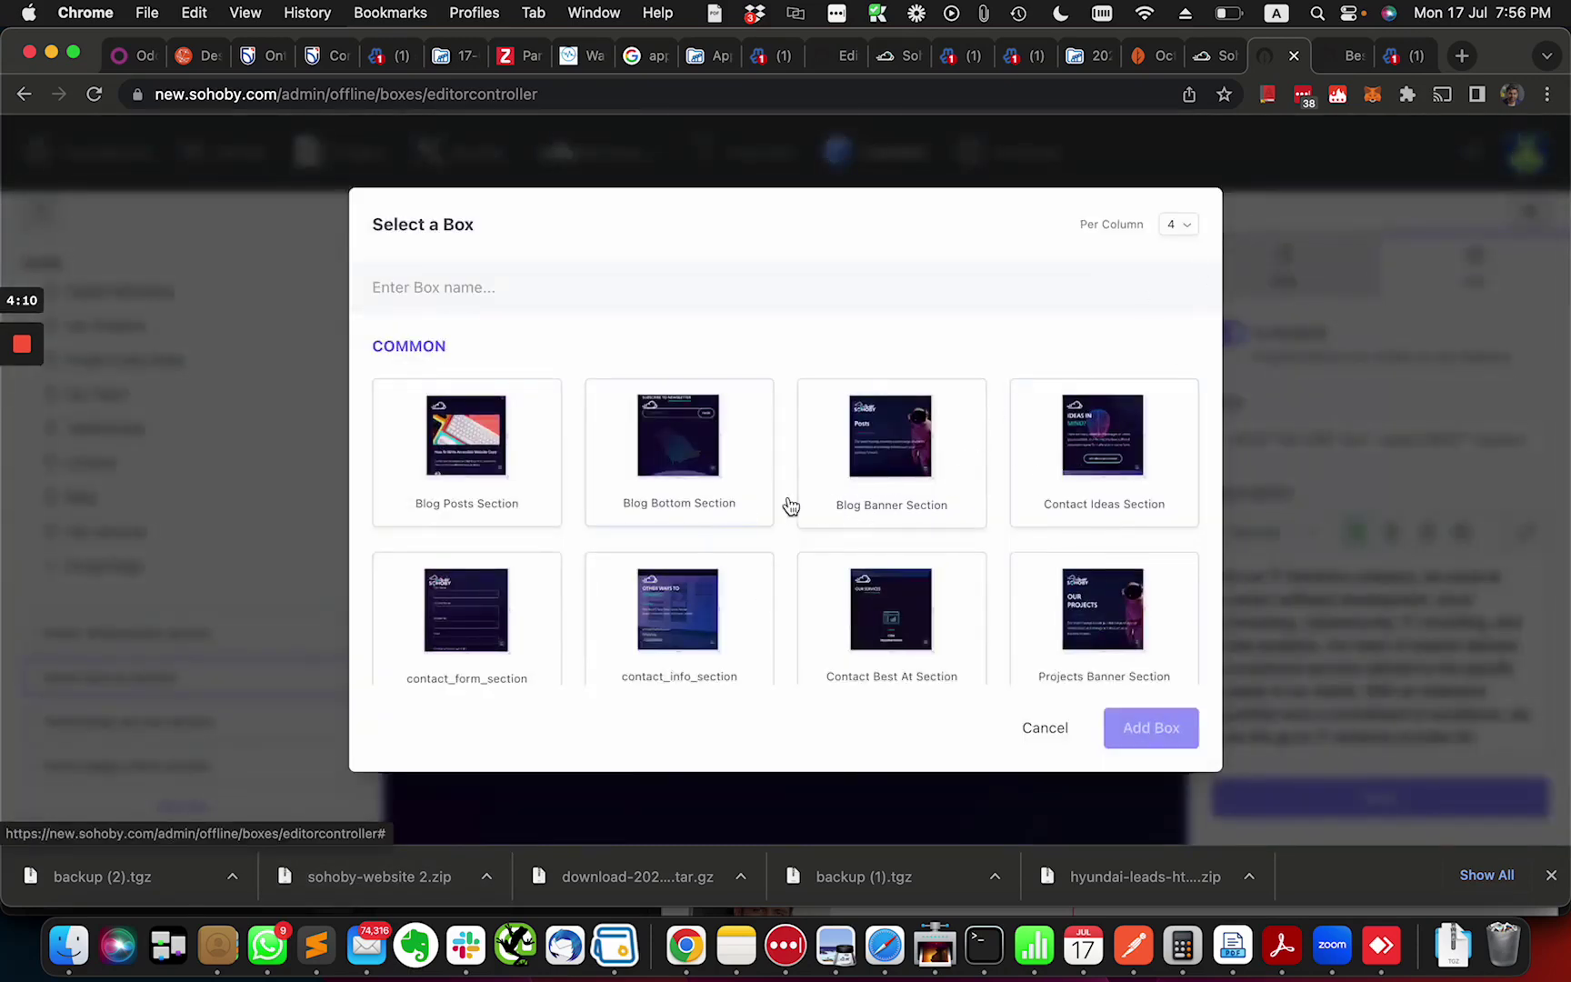
scroll(1010, 516, down, 2)
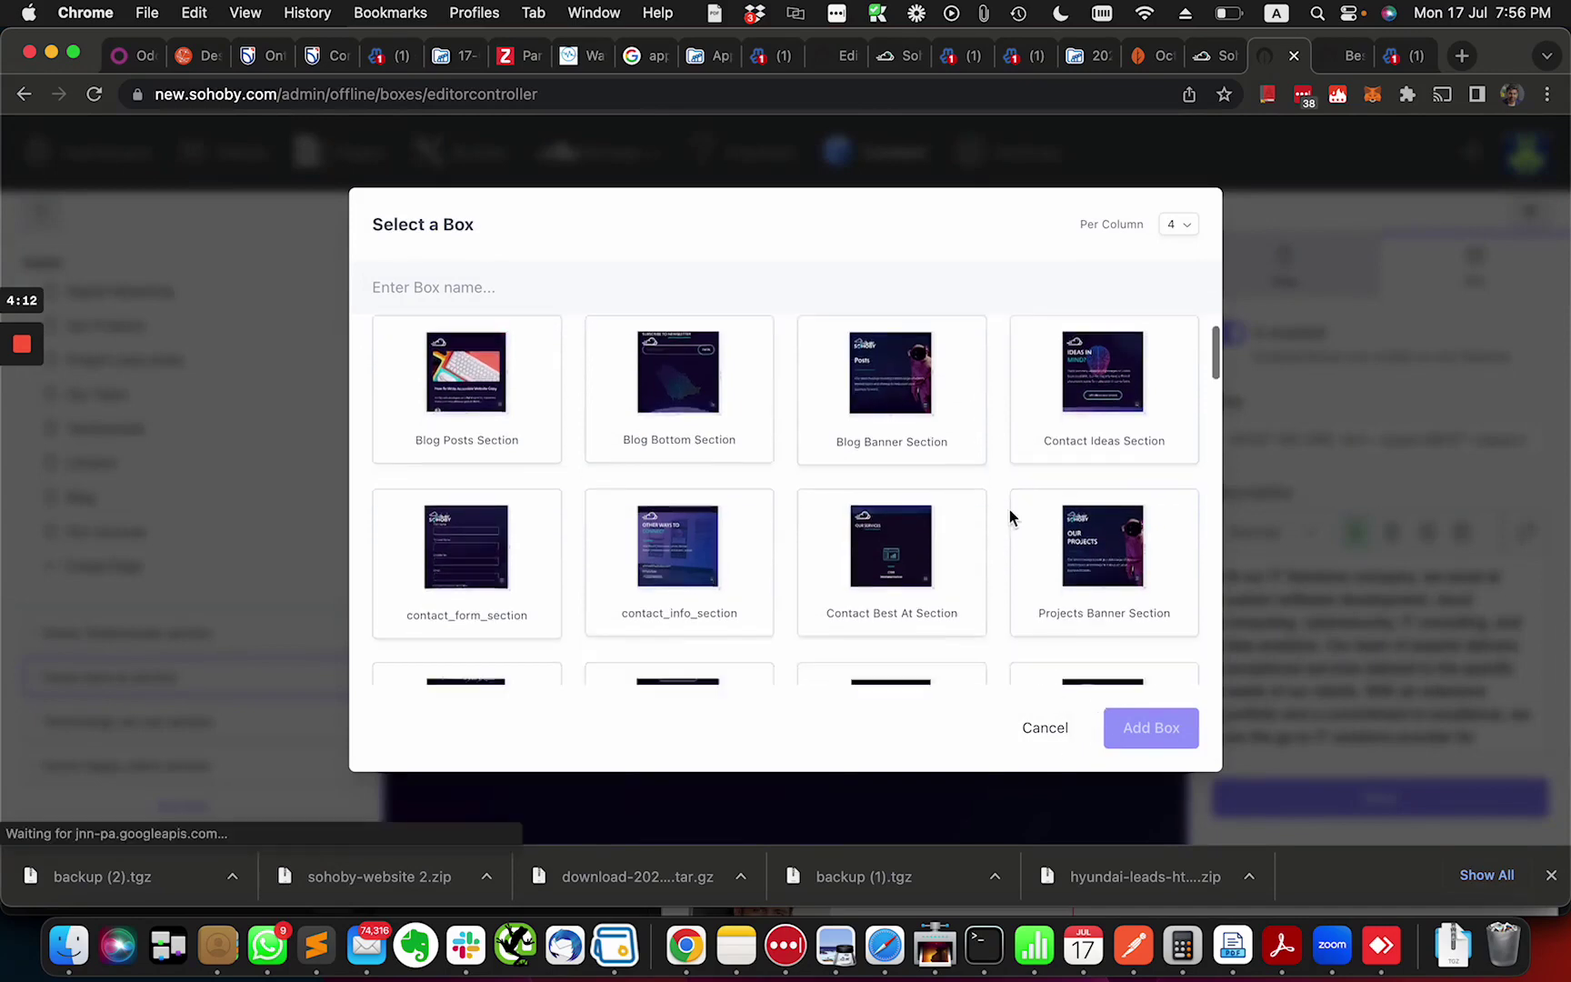
scroll(1011, 516, down, 4)
scroll(957, 546, down, 3)
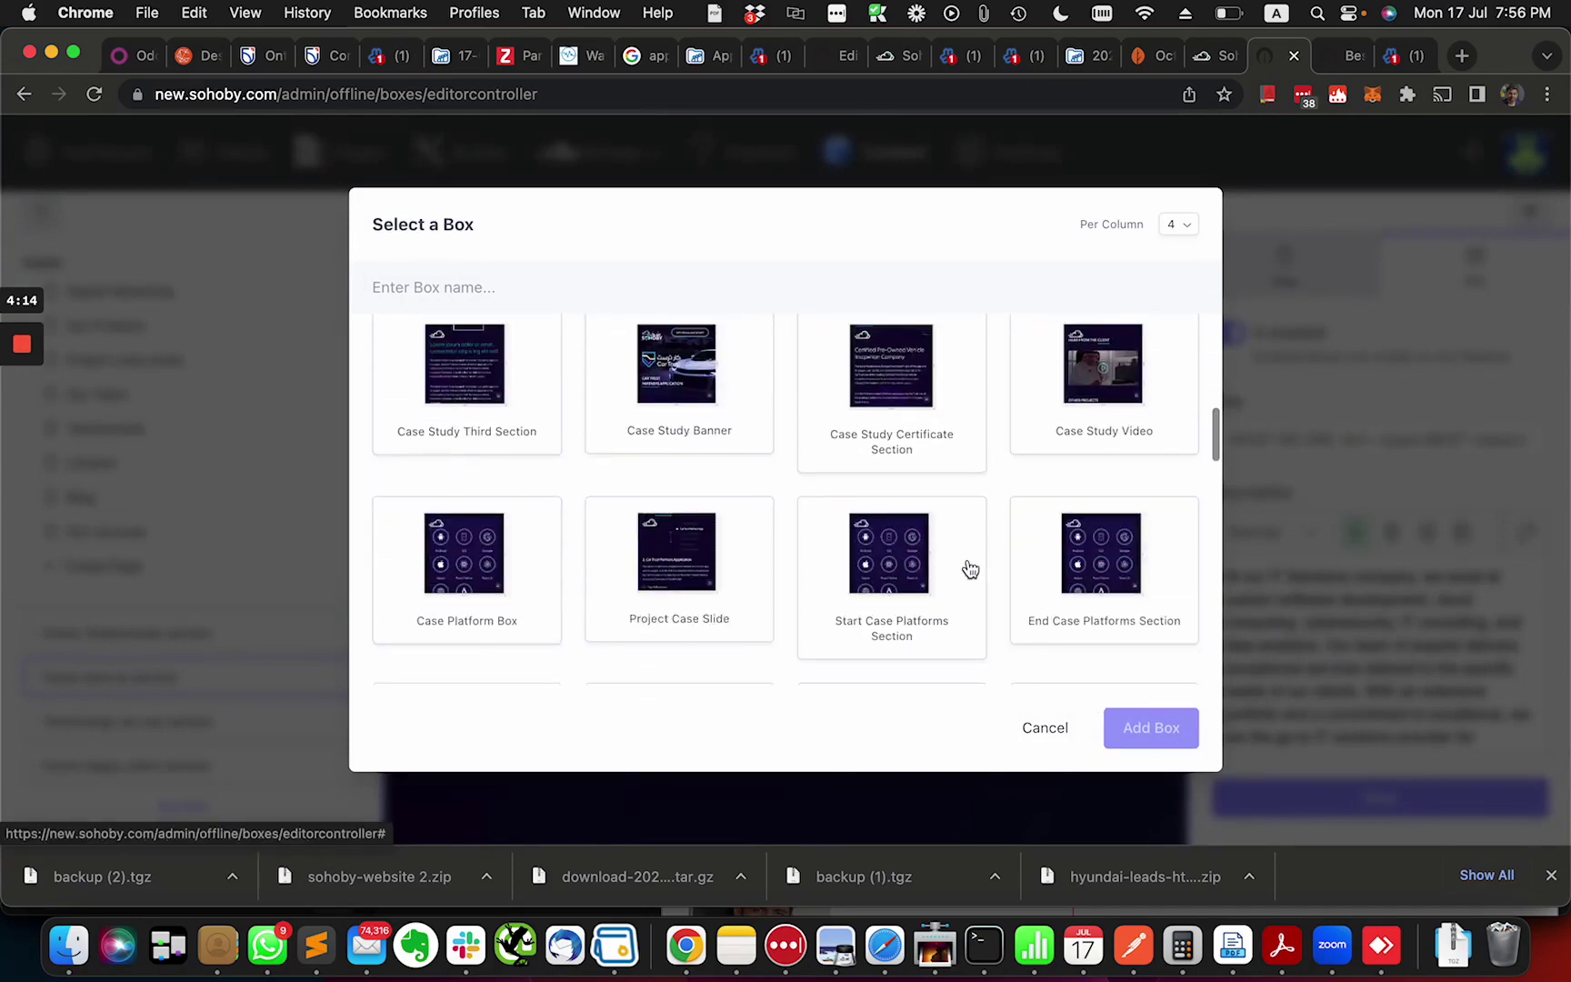
scroll(940, 577, up, 5)
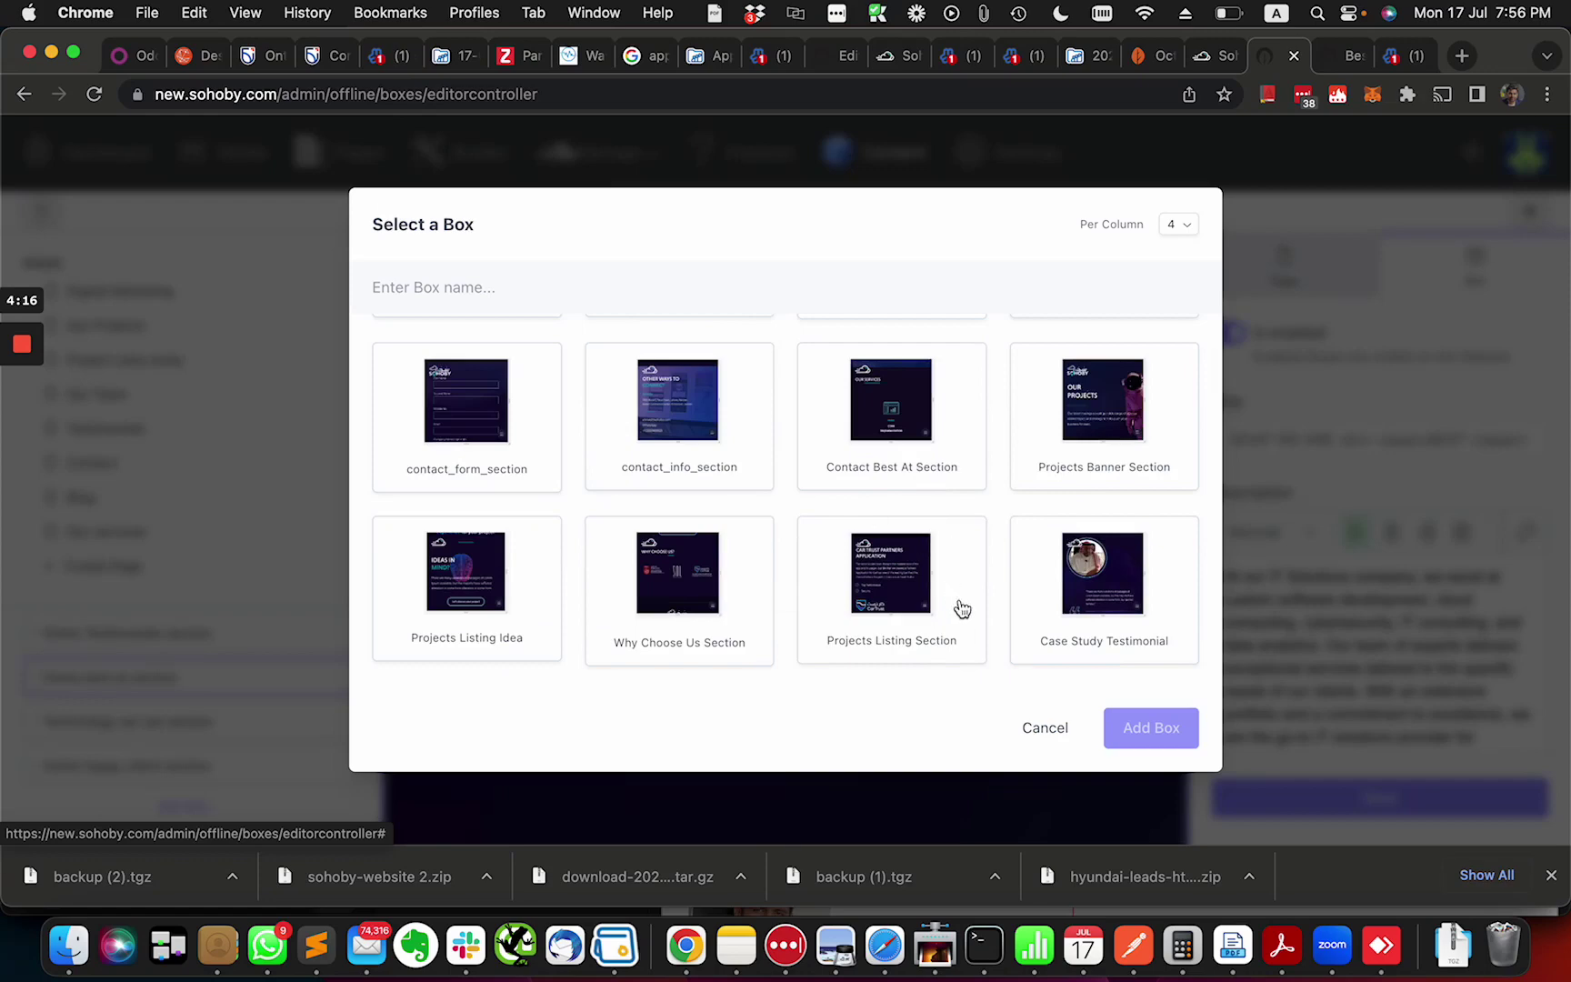
Cancel the Select a Box library so no box is added to the best-at section
click(1025, 728)
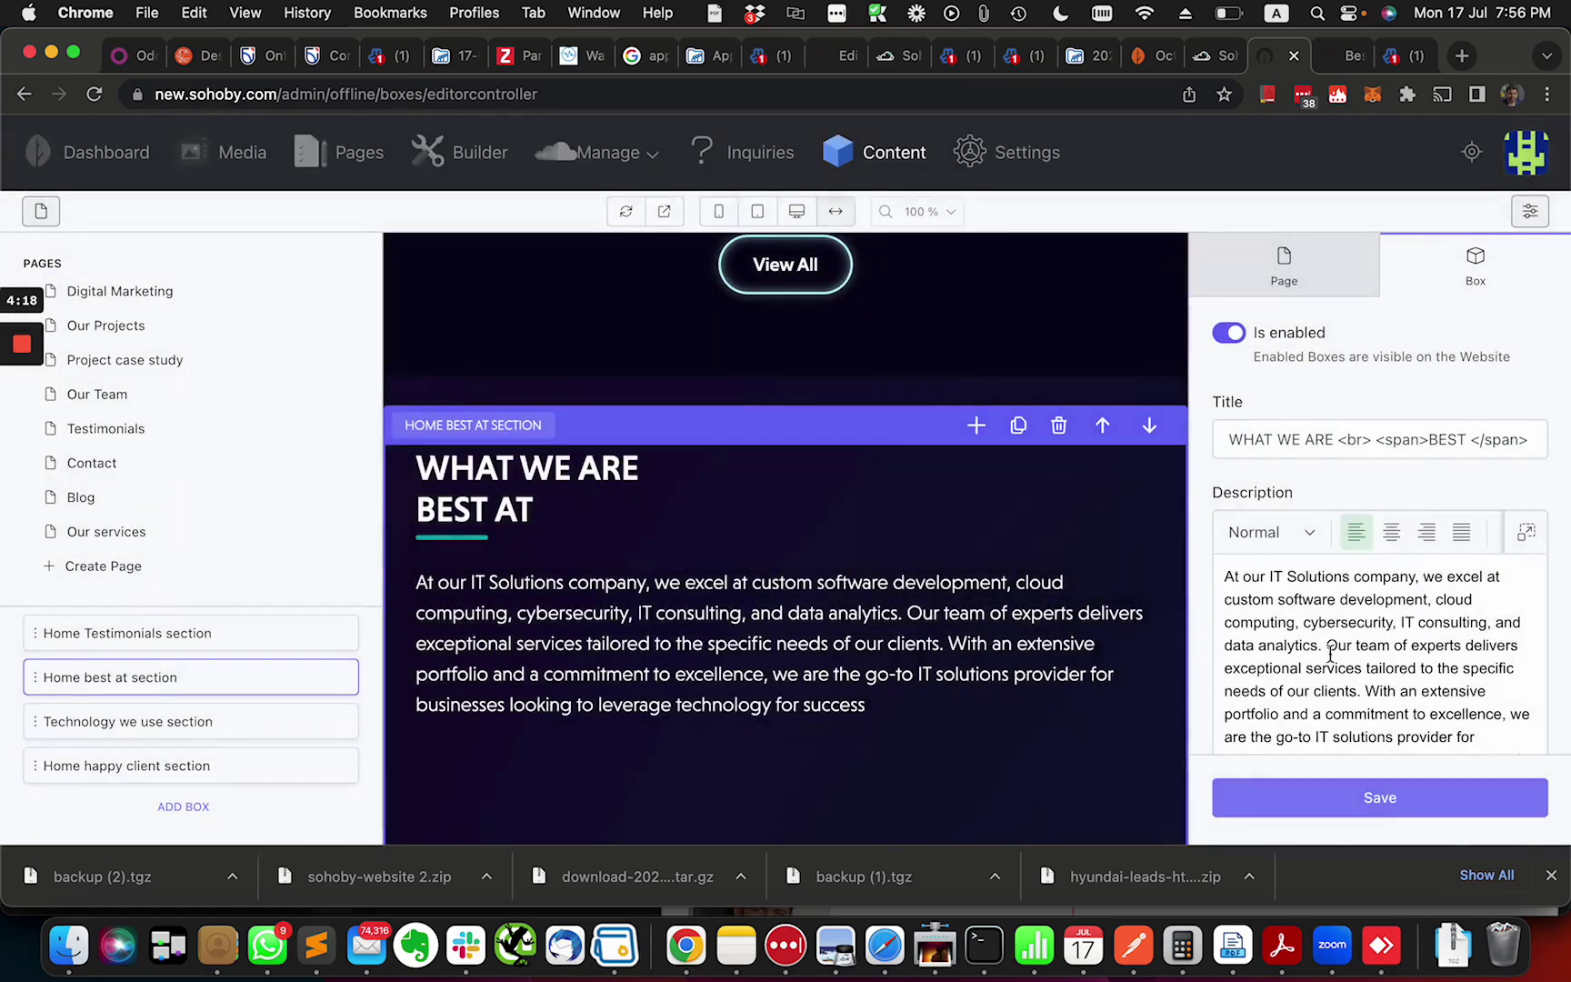
scroll(1327, 613, down, 1)
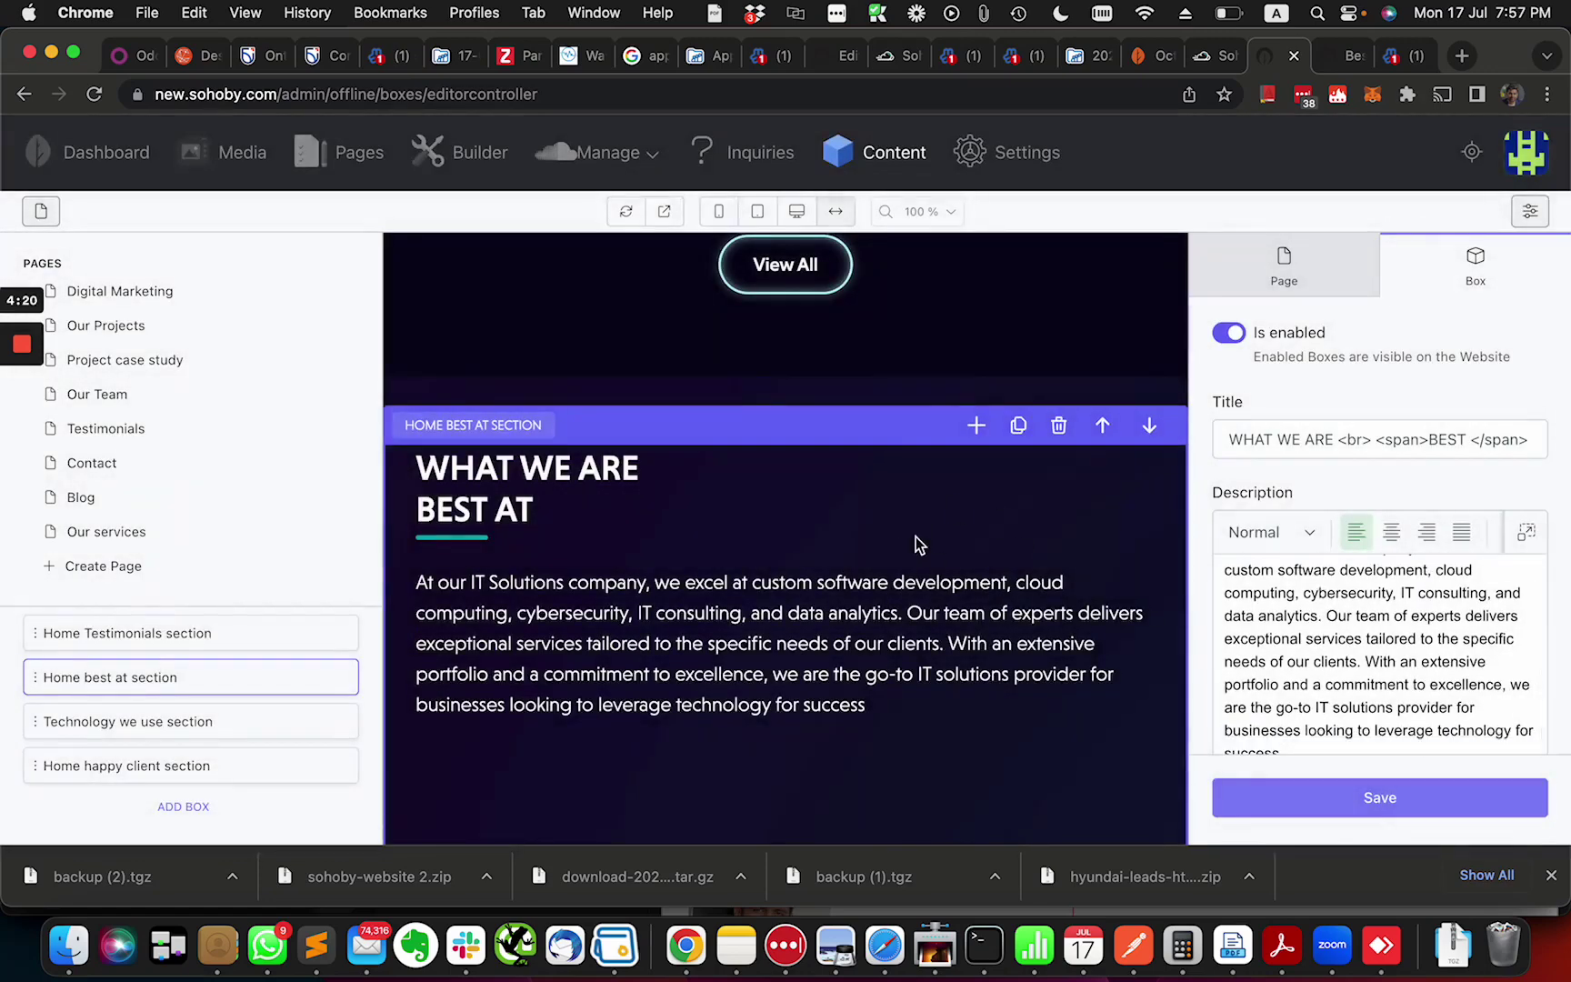